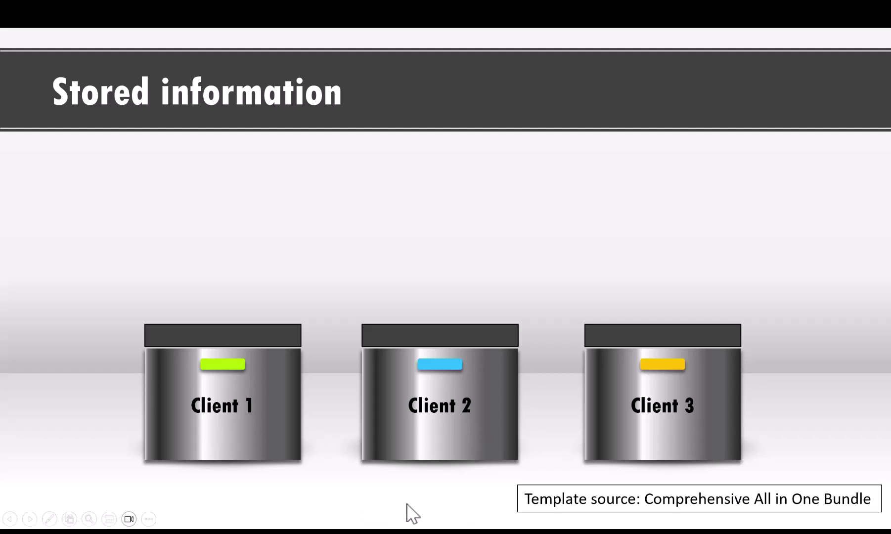
# Advance the slideshow through the first and second clients' drawer animations
pyautogui.click(409, 504)
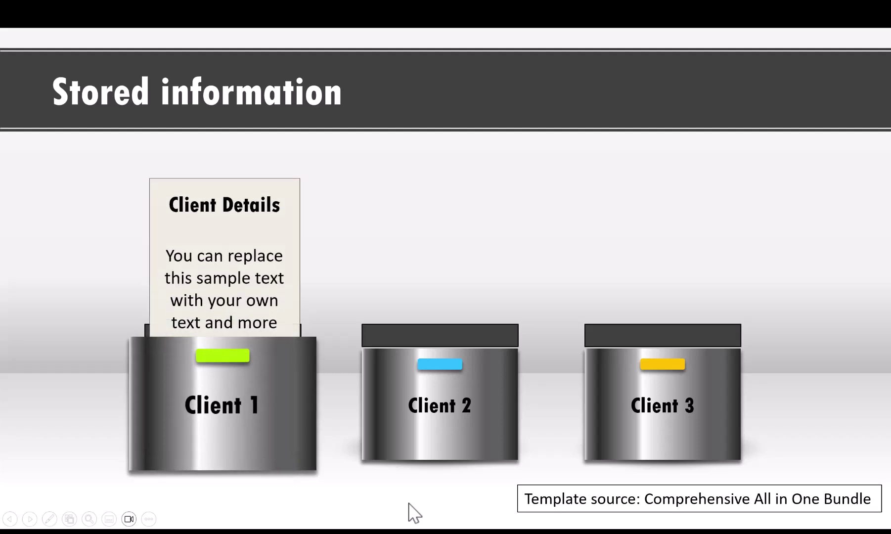
pyautogui.click(377, 512)
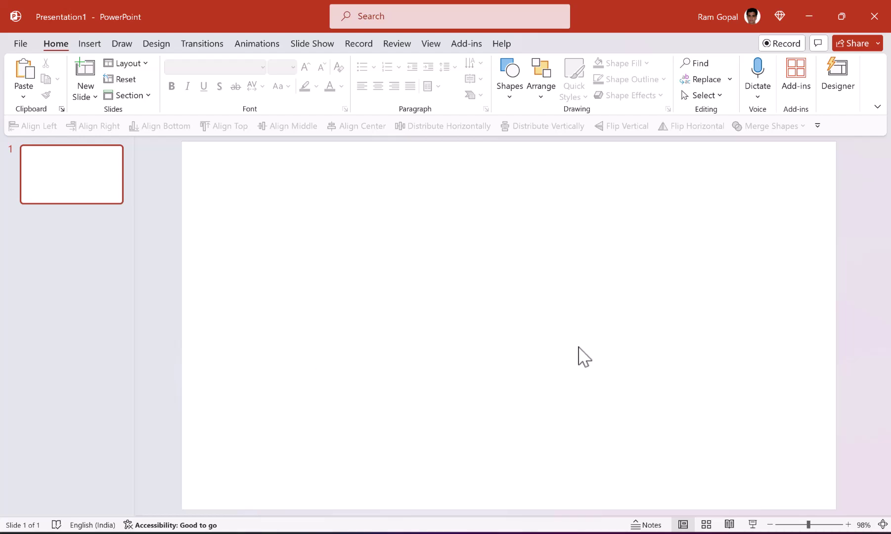
# Draw a thin rectangle lid bar and stretch a duplicate into a tall box below it
pyautogui.click(510, 97)
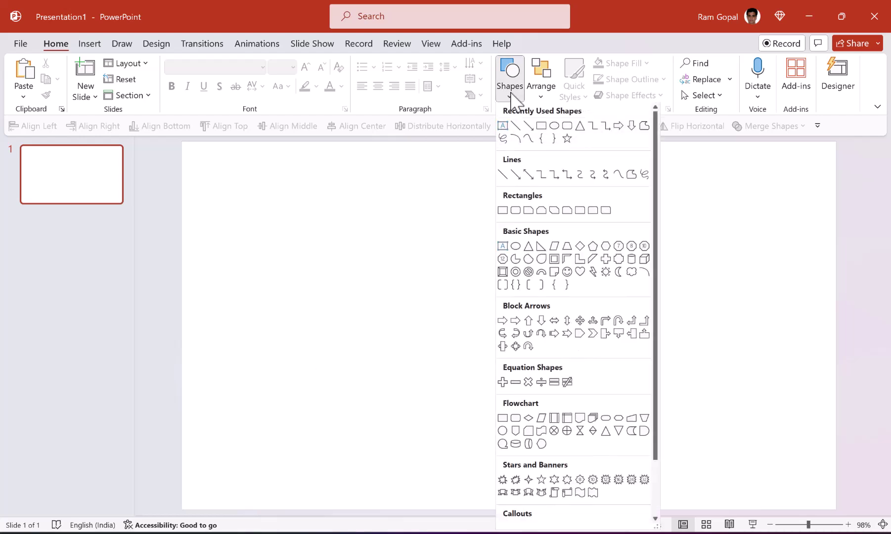
pyautogui.click(503, 211)
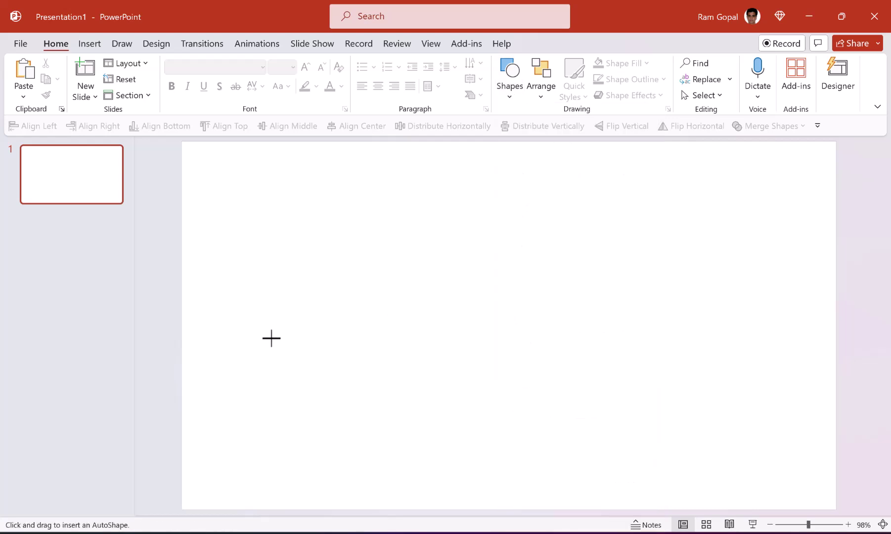
pyautogui.moveTo(268, 318); pyautogui.dragTo(389, 336)
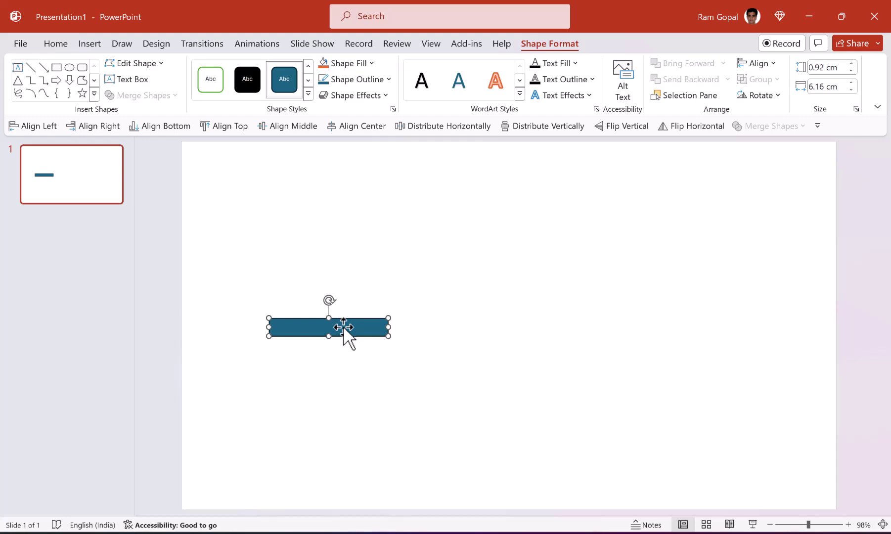
pyautogui.hotkey('ctrl', 'd')
pyautogui.moveTo(342, 331); pyautogui.dragTo(326, 436)
pyautogui.moveTo(530, 379); pyautogui.dragTo(336, 387)
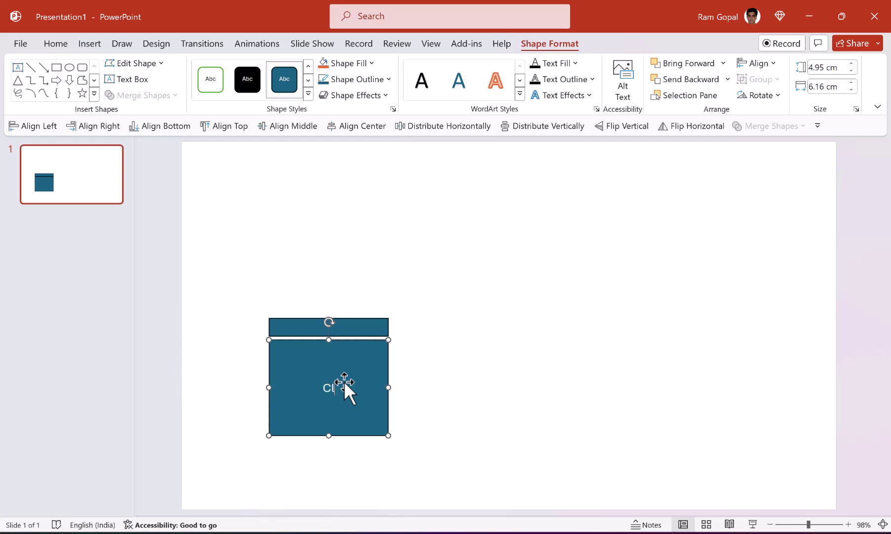
# Label the box 'Client 1' in Amasis MT Pro Black at 24 pt
pyautogui.write('Client 1')
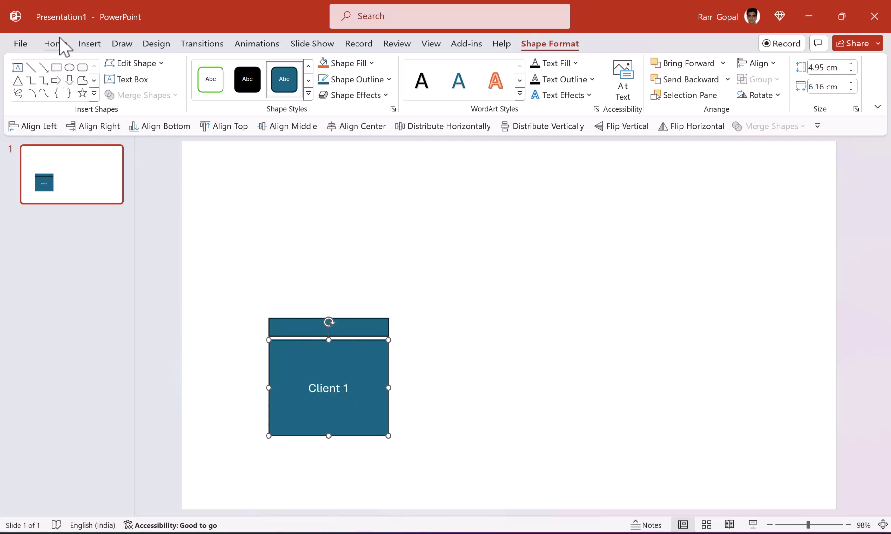
pyautogui.click(58, 45)
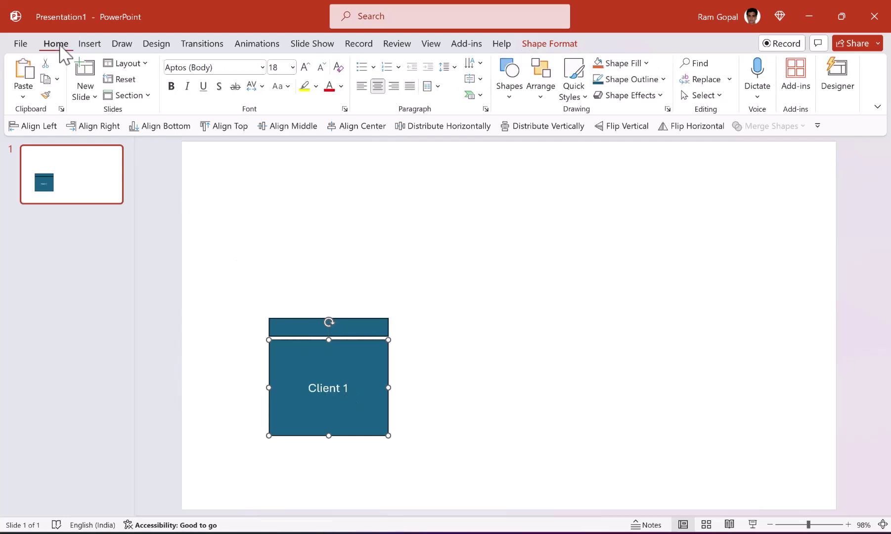
pyautogui.click(262, 68)
pyautogui.click(218, 319)
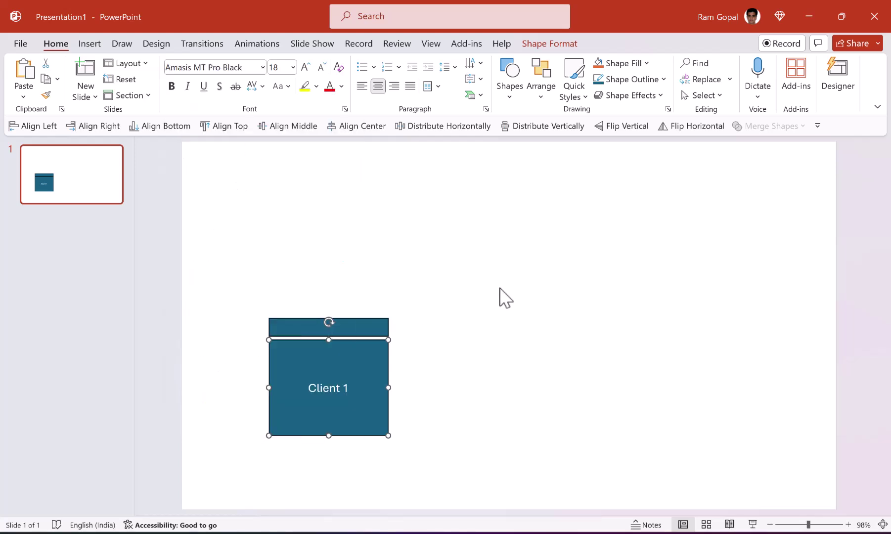
pyautogui.doubleClick(305, 67)
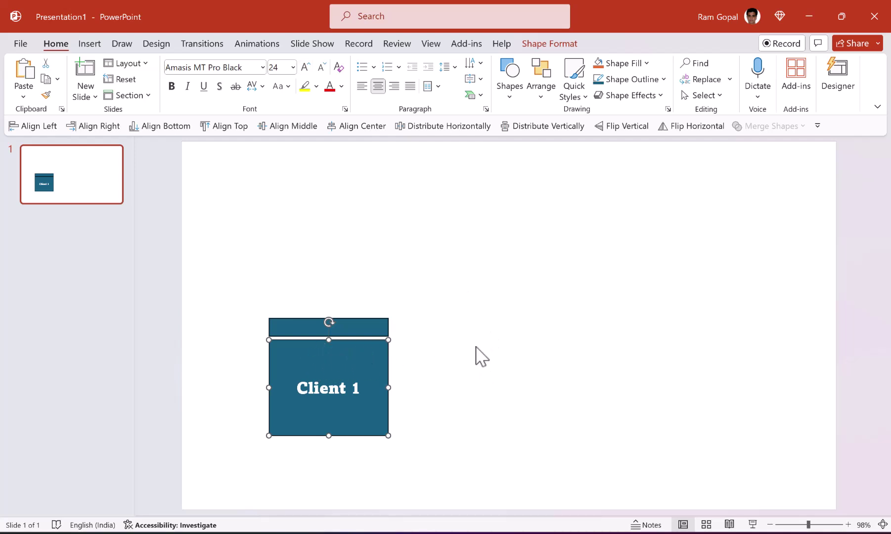
# Copy the lid bar into a handle filled white with no outline
pyautogui.click(484, 148)
pyautogui.click(323, 324)
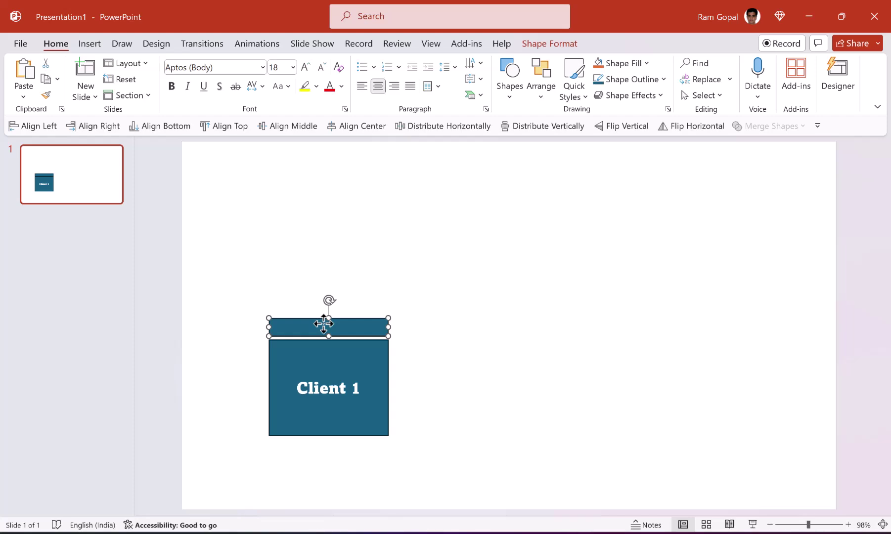
pyautogui.moveTo(342, 326); pyautogui.dragTo(336, 358)
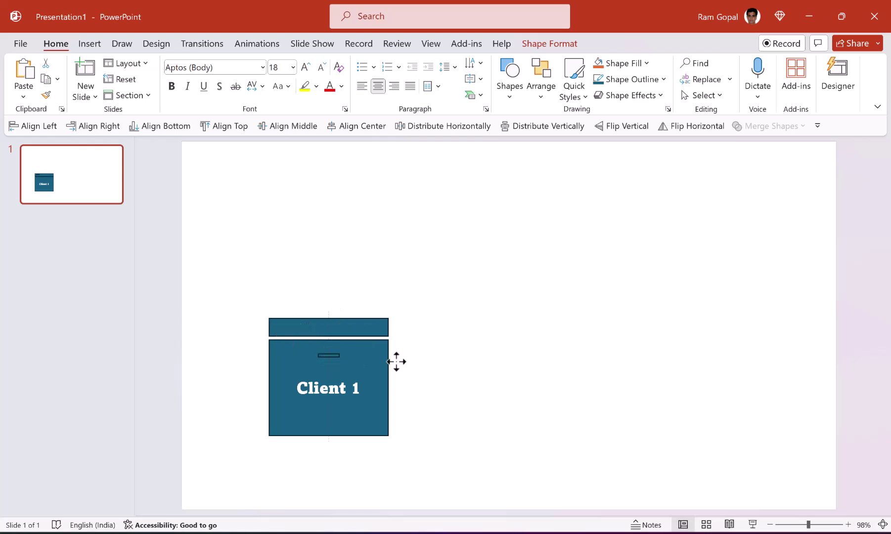
pyautogui.click(643, 63)
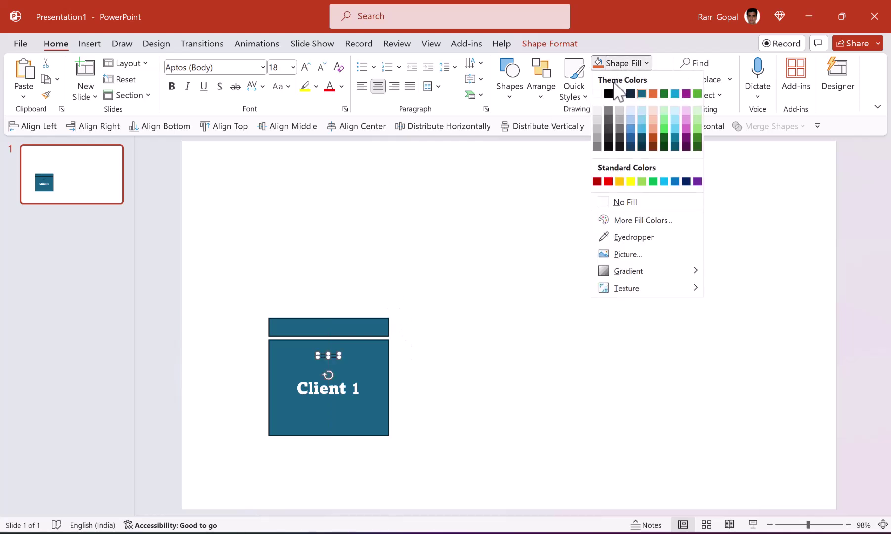
pyautogui.click(598, 95)
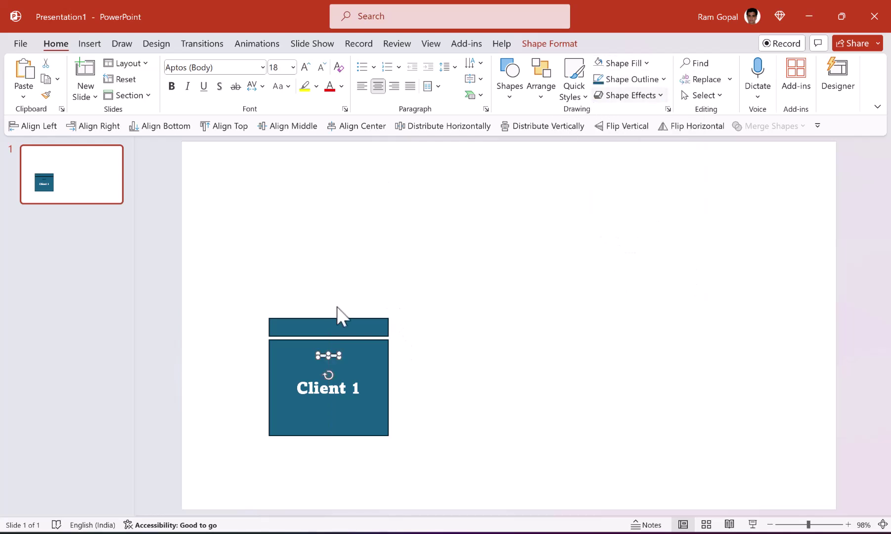
pyautogui.click(648, 81)
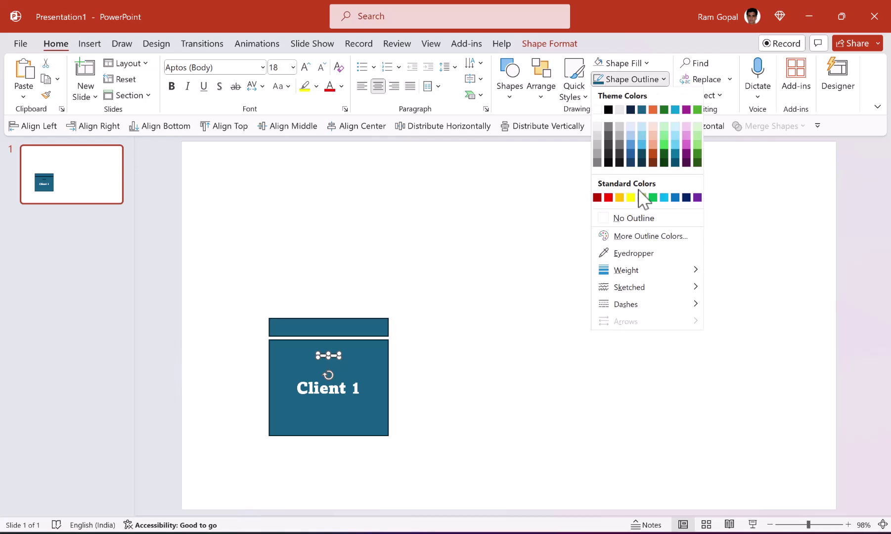
pyautogui.click(632, 219)
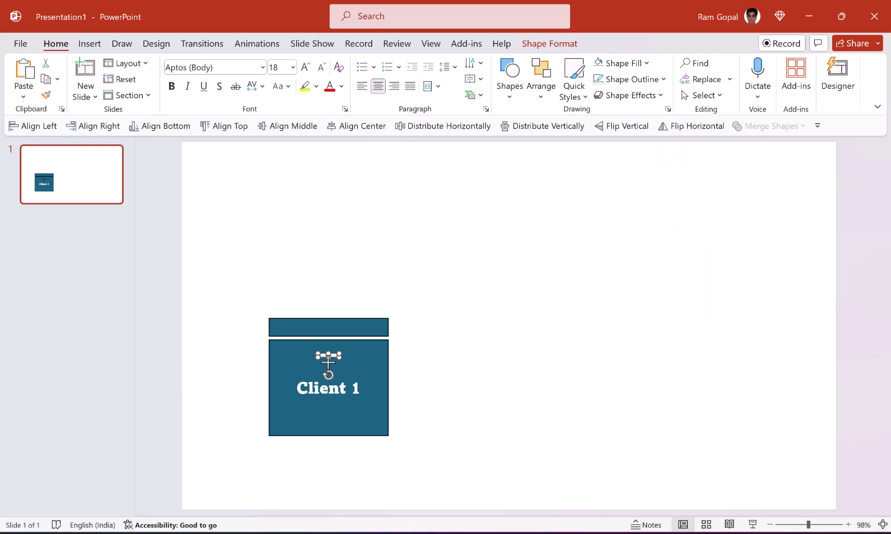
pyautogui.moveTo(328, 356); pyautogui.dragTo(329, 357)
# Group the white handle with the Client 1 box
pyautogui.click(472, 385)
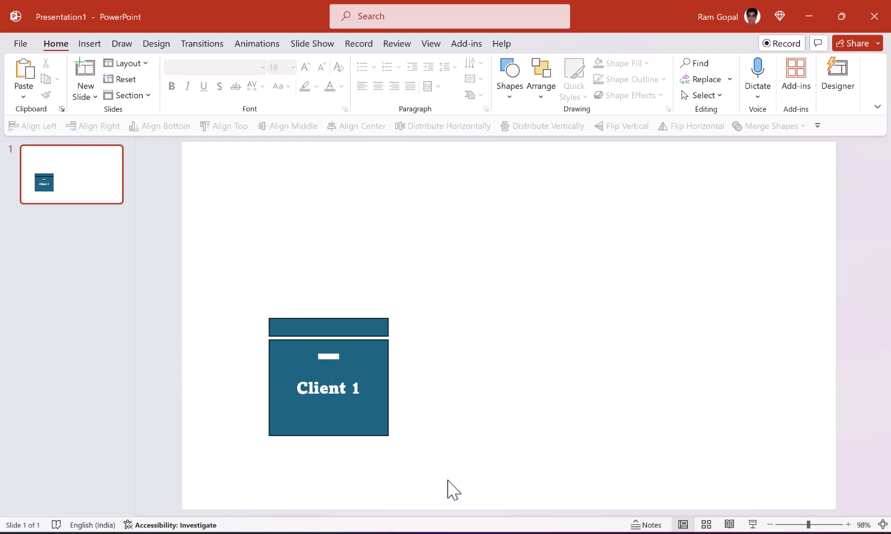
pyautogui.click(326, 356)
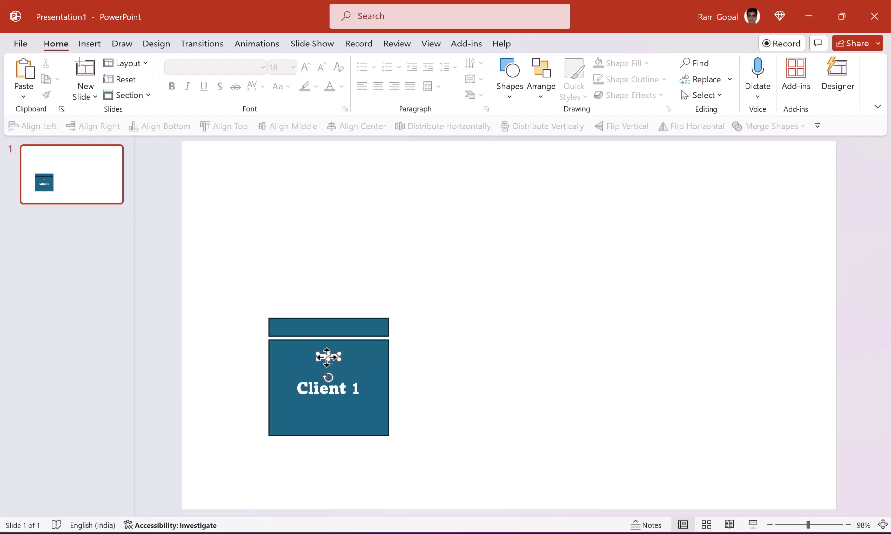
pyautogui.keyDown('shift'); pyautogui.click(373, 375); pyautogui.keyUp('shift')
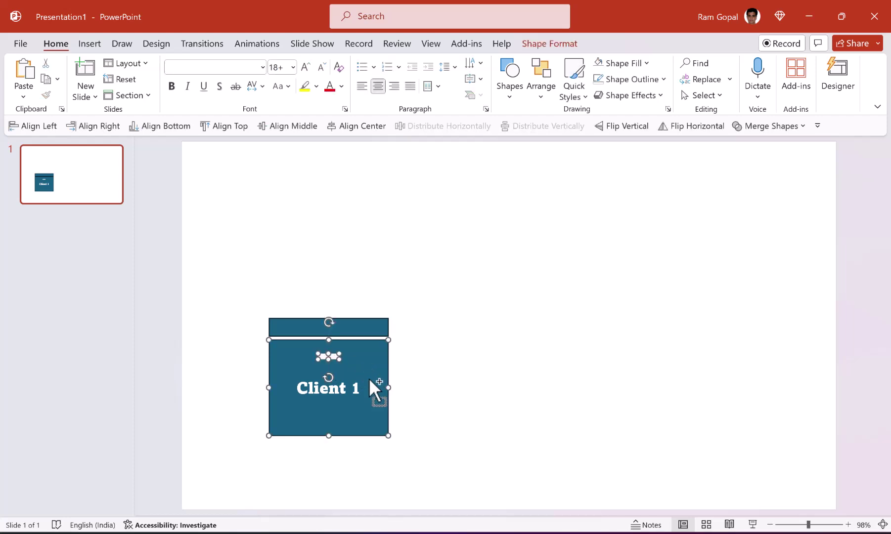
pyautogui.hotkey('ctrl', 'g')
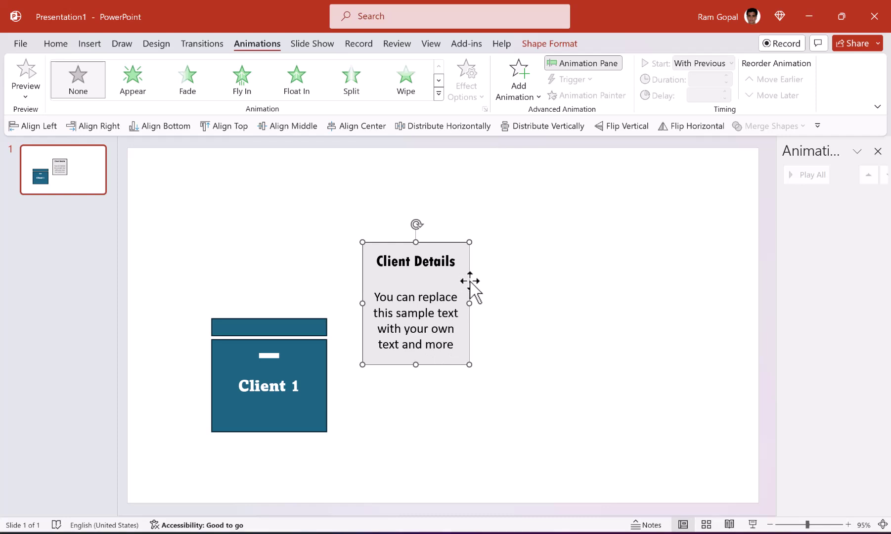
# Drag the Client Details card over the Client 1 drawer and nudge it three steps down
pyautogui.moveTo(470, 282); pyautogui.dragTo(328, 250)
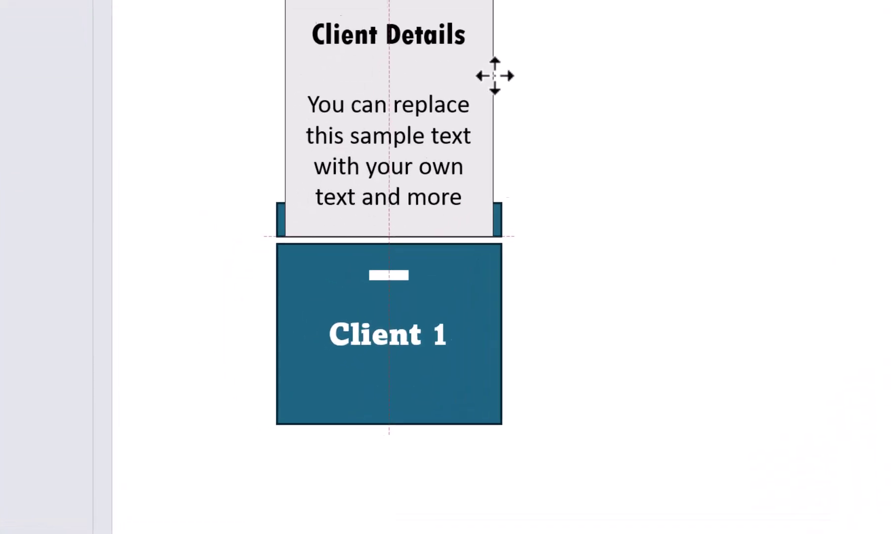
pyautogui.moveTo(495, 76); pyautogui.dragTo(495, 75)
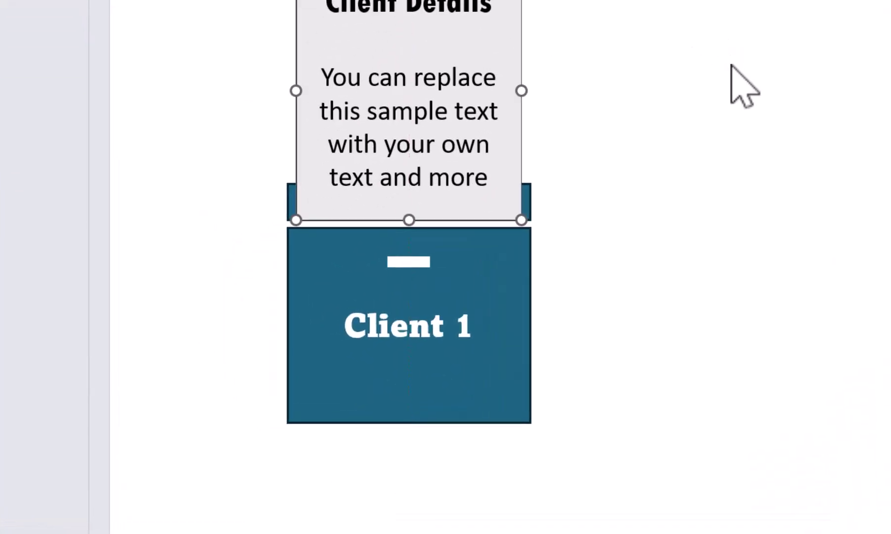
pyautogui.press('Down')
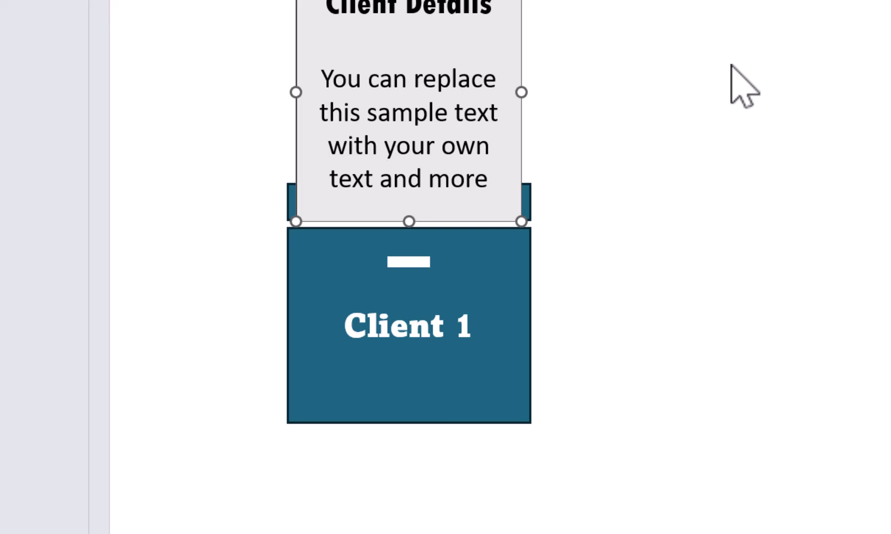
pyautogui.press('Down')
pyautogui.press('Down')
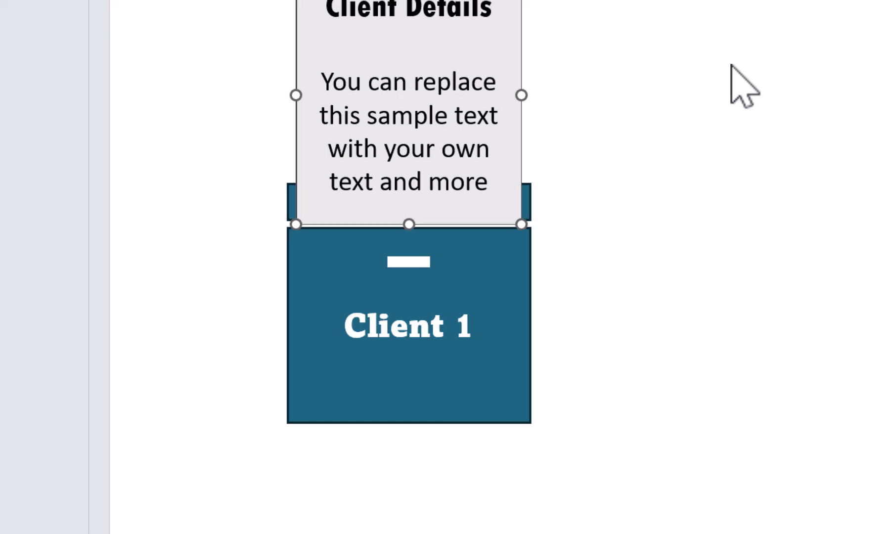
pyautogui.press('Down')
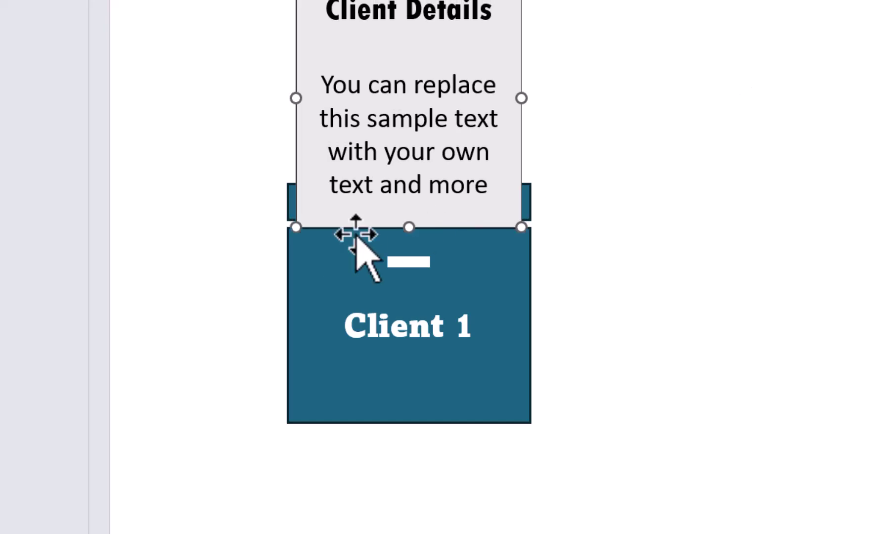
pyautogui.click(798, 218)
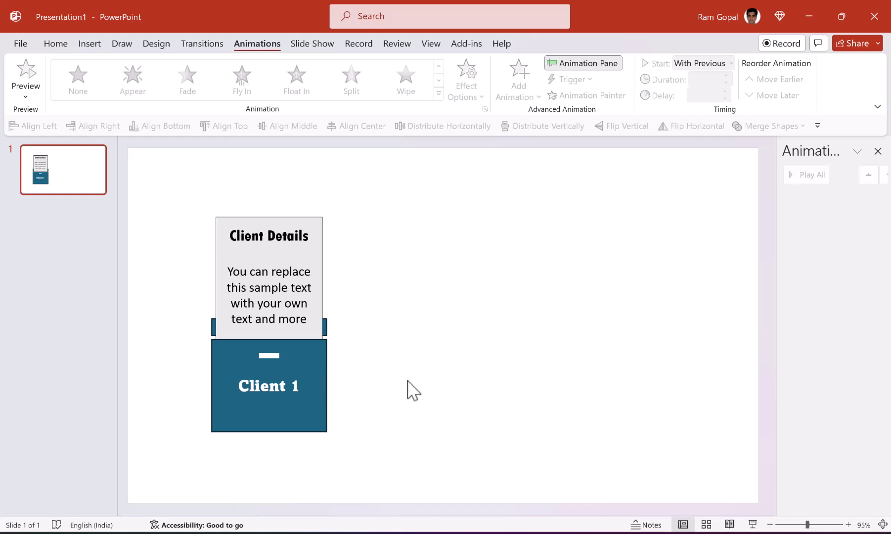
# Apply a Grow/Shrink emphasis to the Client 1 group with a custom 125% size
pyautogui.click(323, 361)
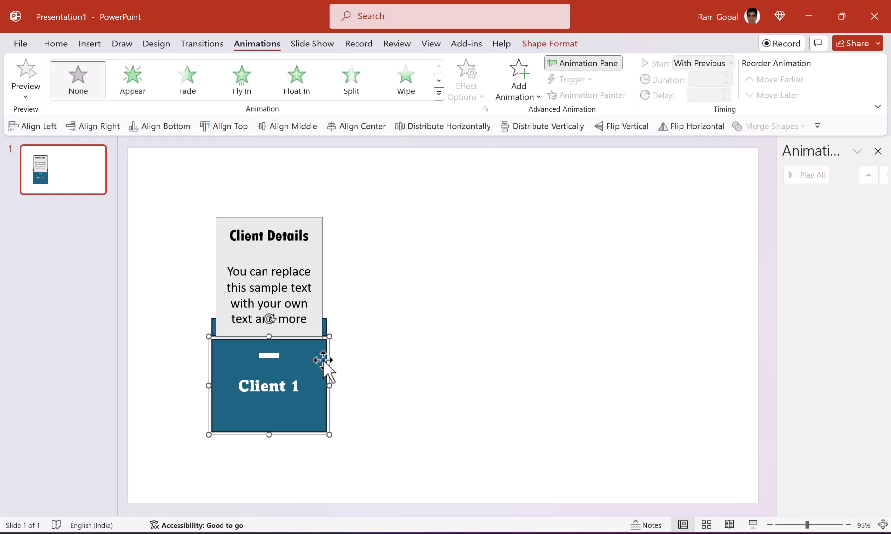
pyautogui.click(439, 94)
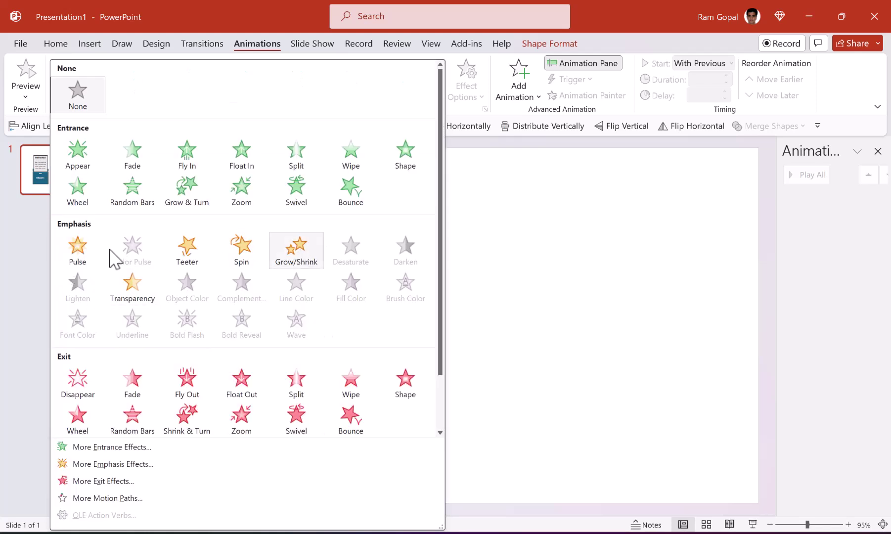
pyautogui.click(297, 262)
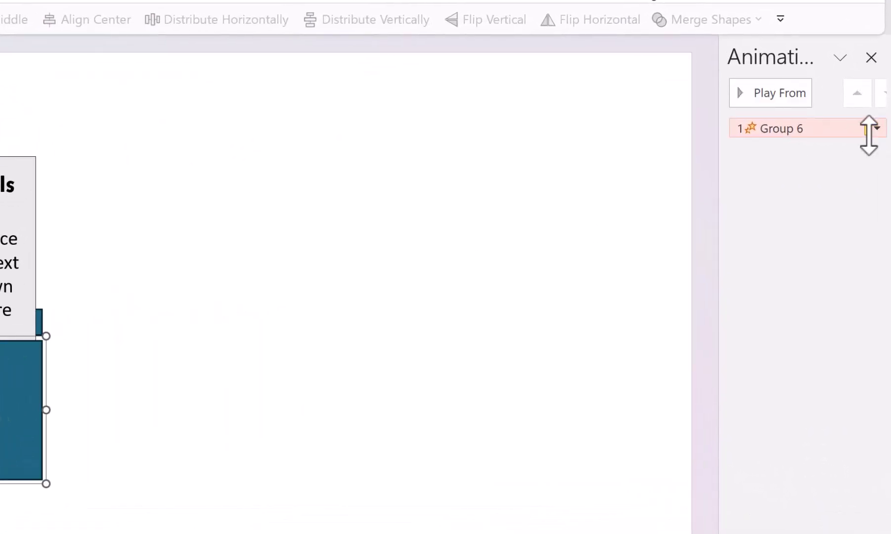
pyautogui.click(873, 132)
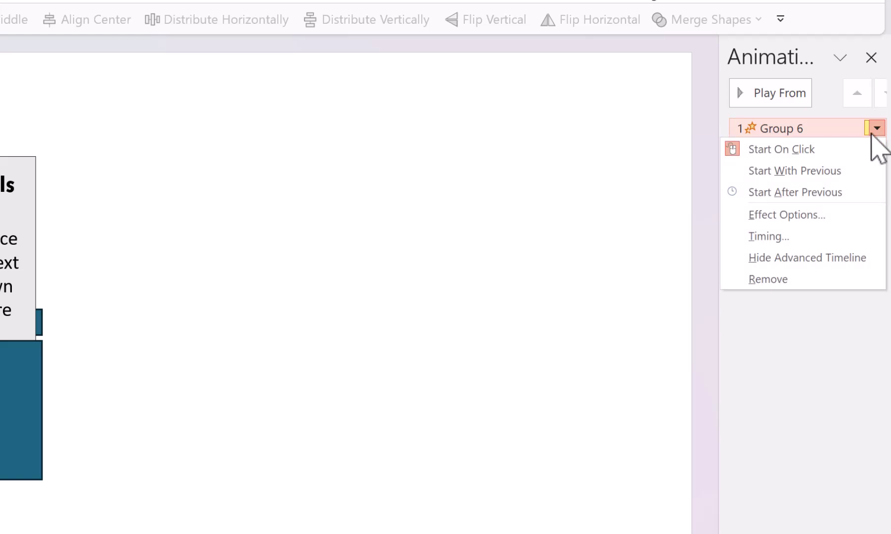
pyautogui.click(769, 216)
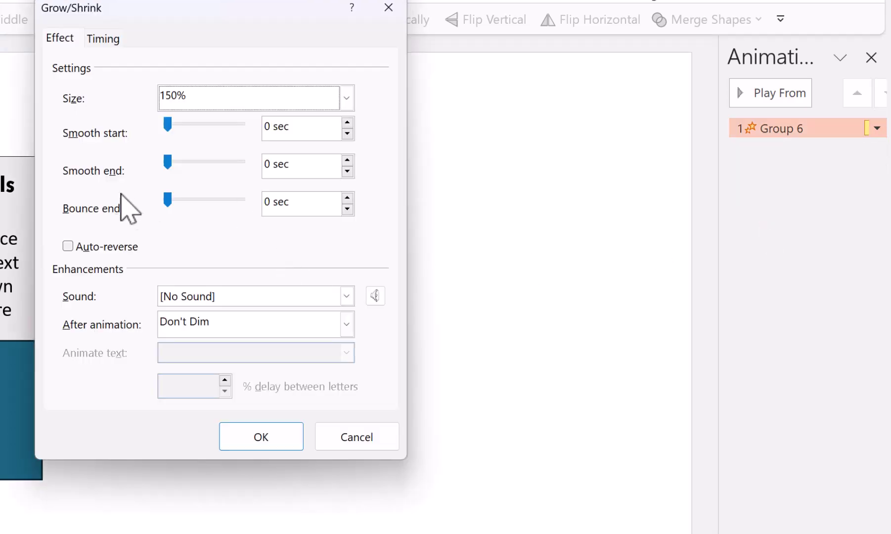
pyautogui.click(209, 108)
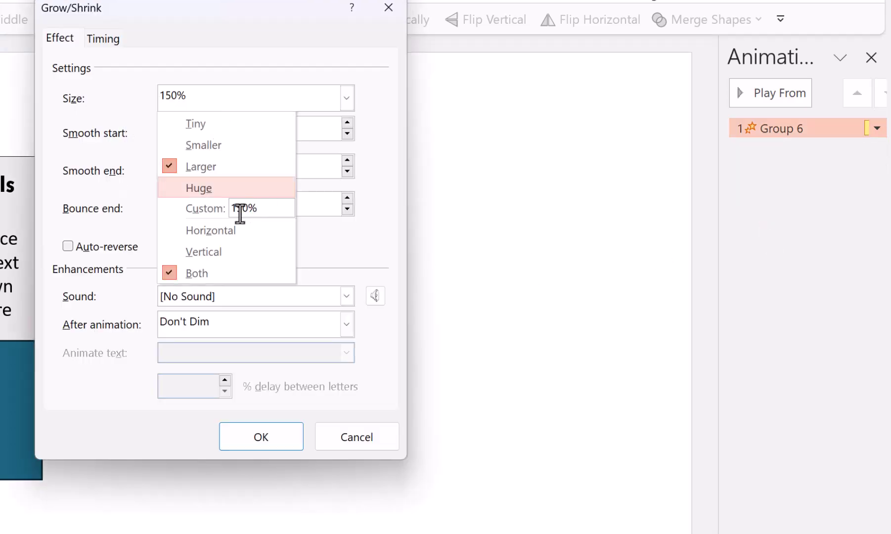
pyautogui.click(214, 209)
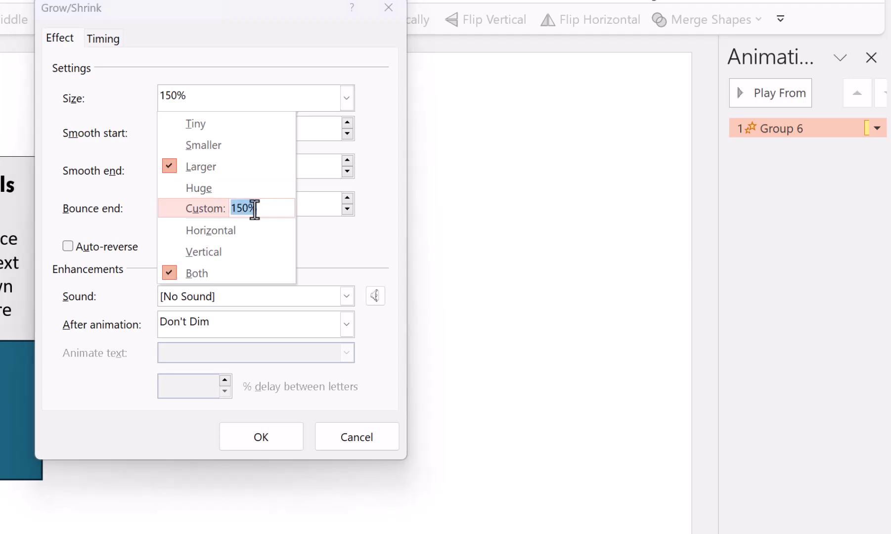
pyautogui.write('12')
pyautogui.press('Return')
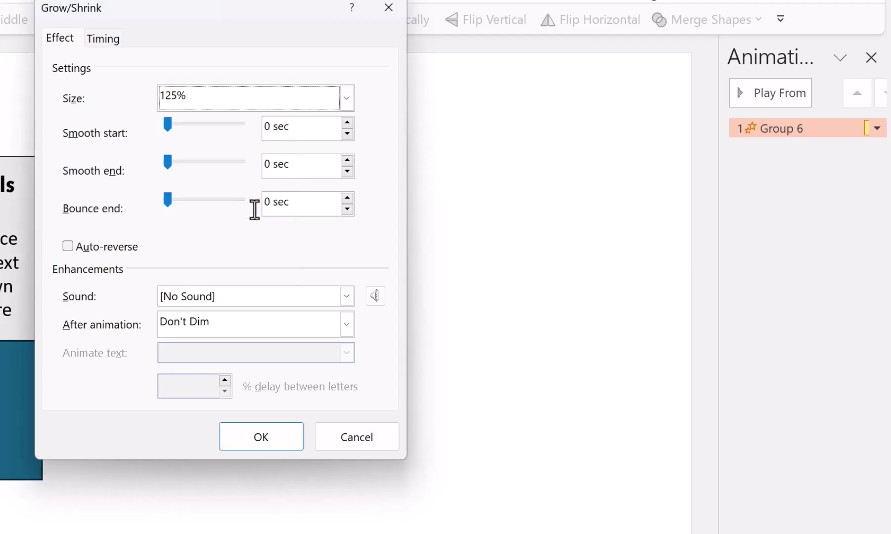
pyautogui.click(261, 438)
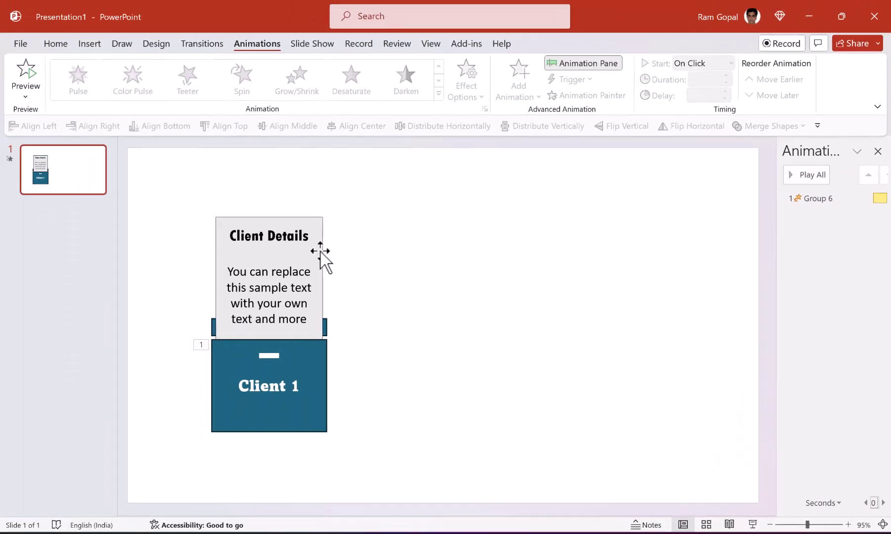
# Apply a Float In entrance to the Client Details card
pyautogui.click(321, 251)
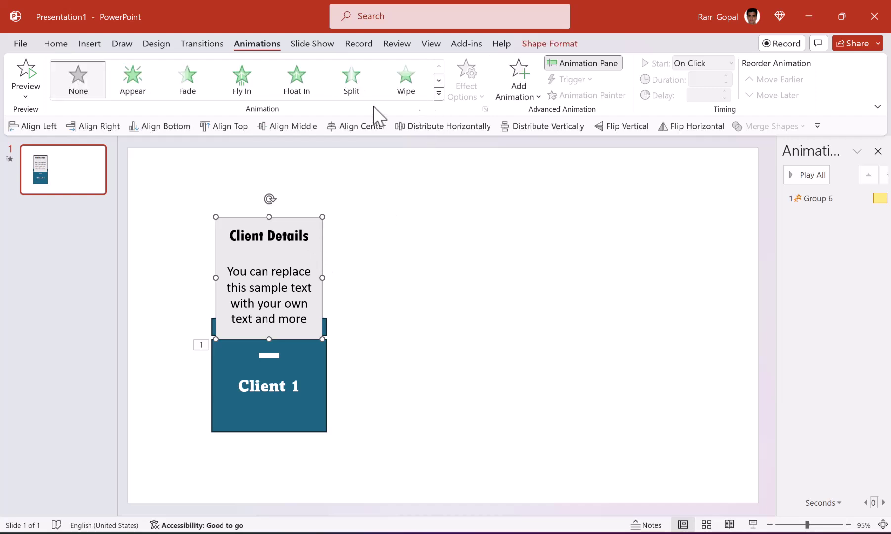
pyautogui.click(310, 97)
pyautogui.click(310, 97)
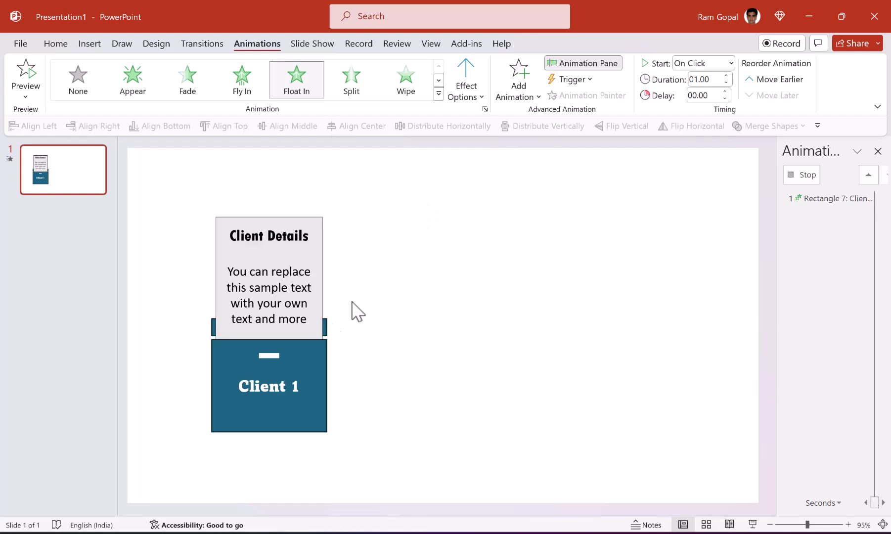
pyautogui.click(302, 348)
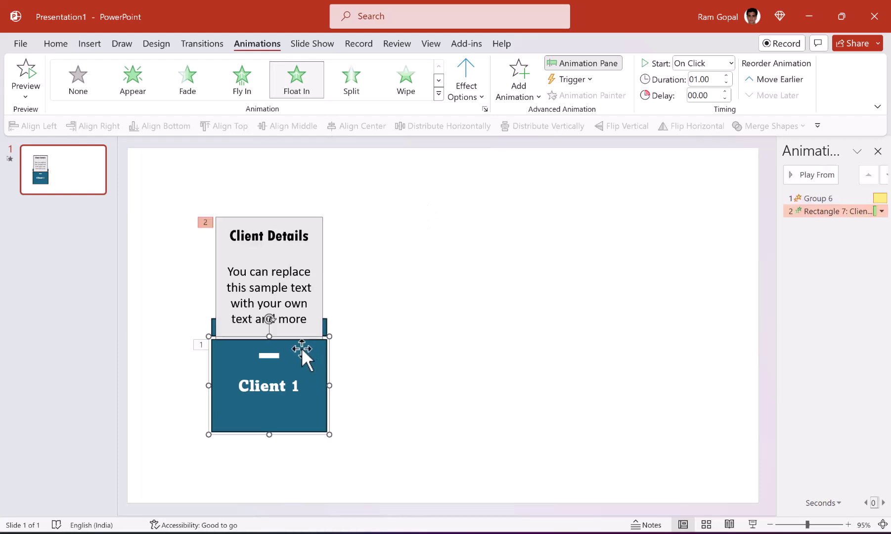
pyautogui.rightClick(302, 347)
pyautogui.click(659, 211)
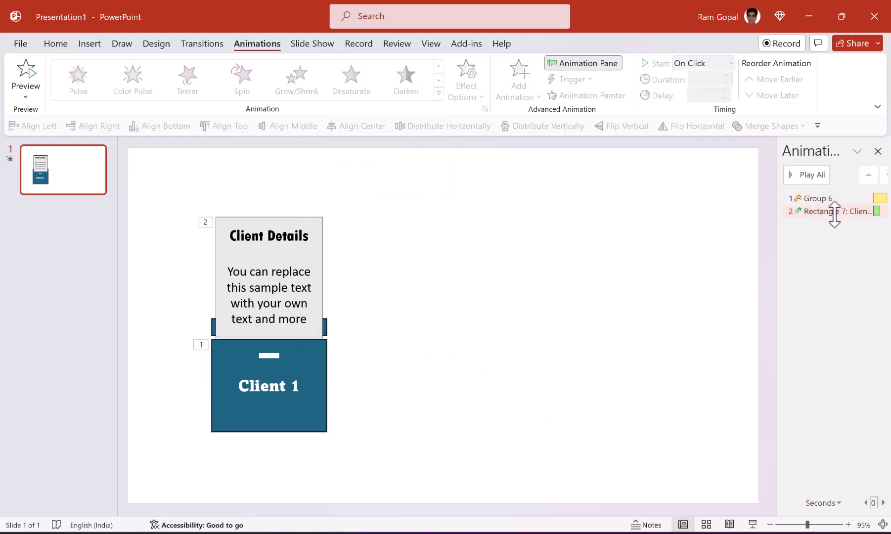
# Set the card's Float In to start After Previous
pyautogui.click(835, 213)
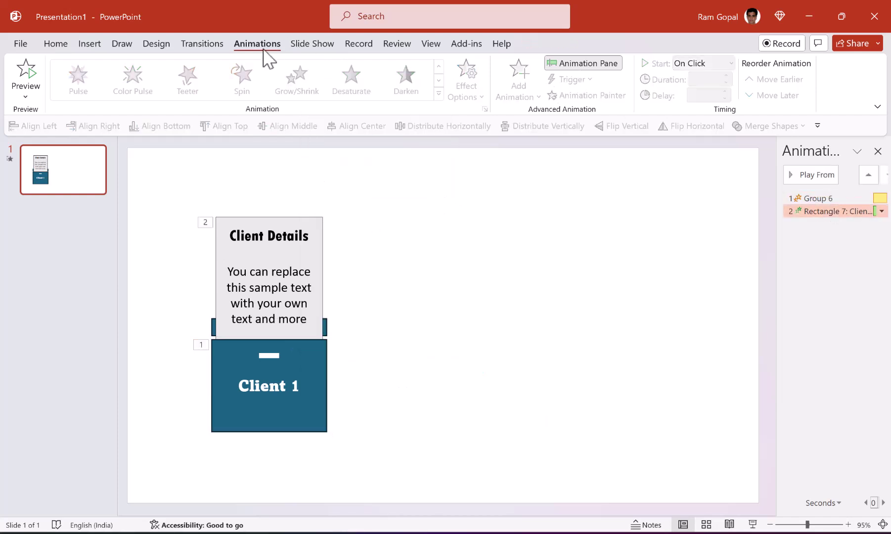
pyautogui.click(702, 69)
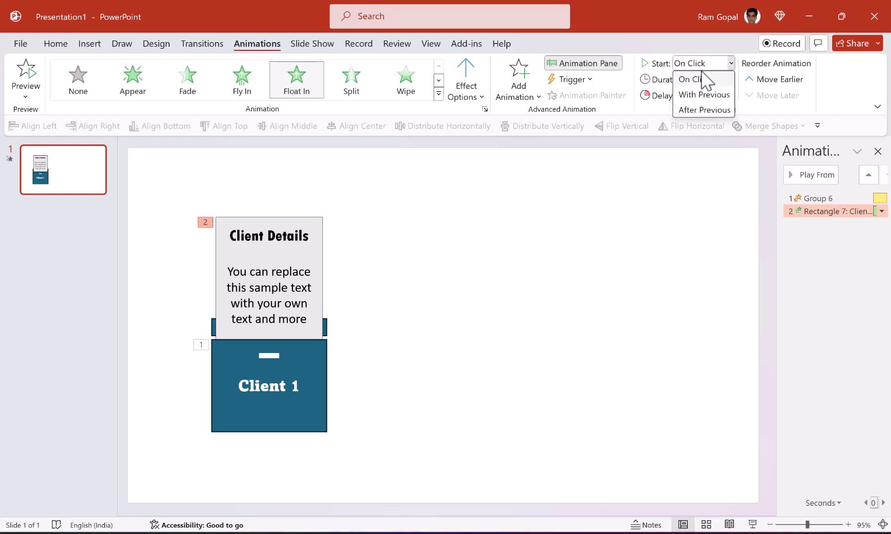
pyautogui.click(704, 110)
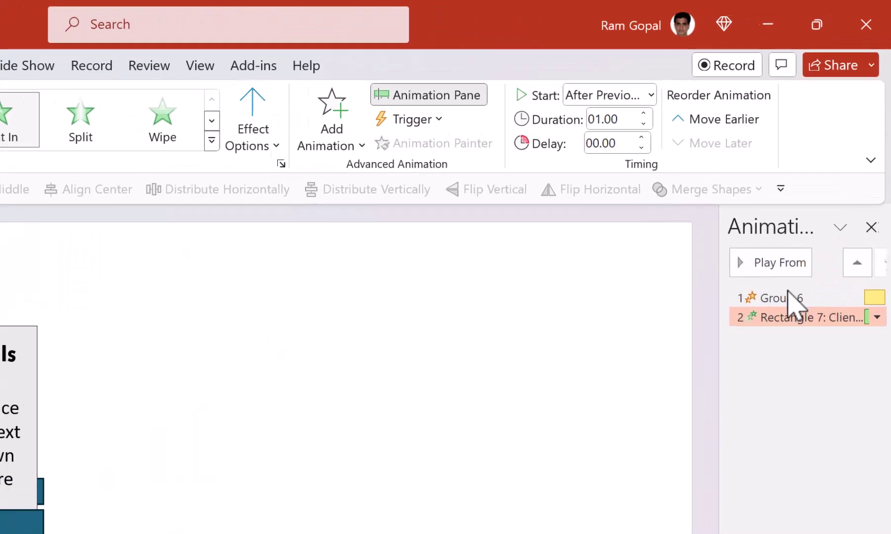
# Shorten the drawer's Grow/Shrink duration to 1 second
pyautogui.click(755, 357)
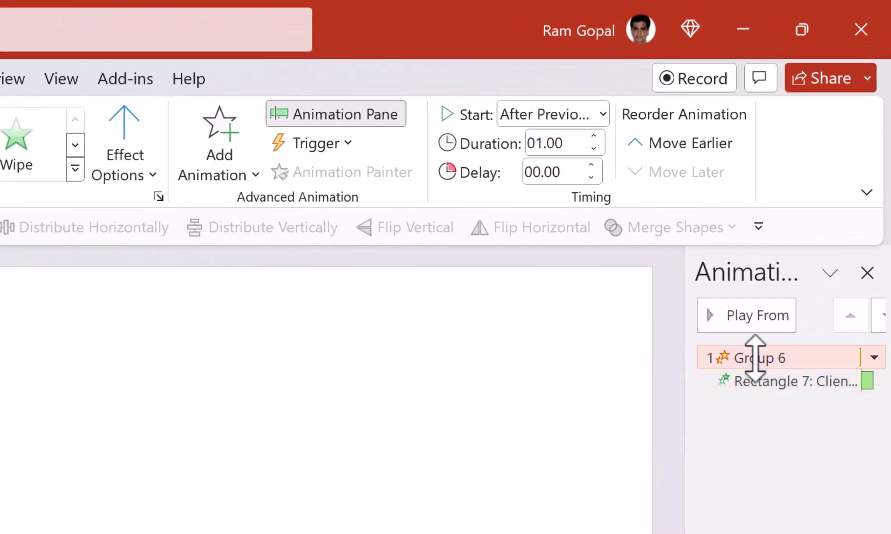
pyautogui.click(594, 149)
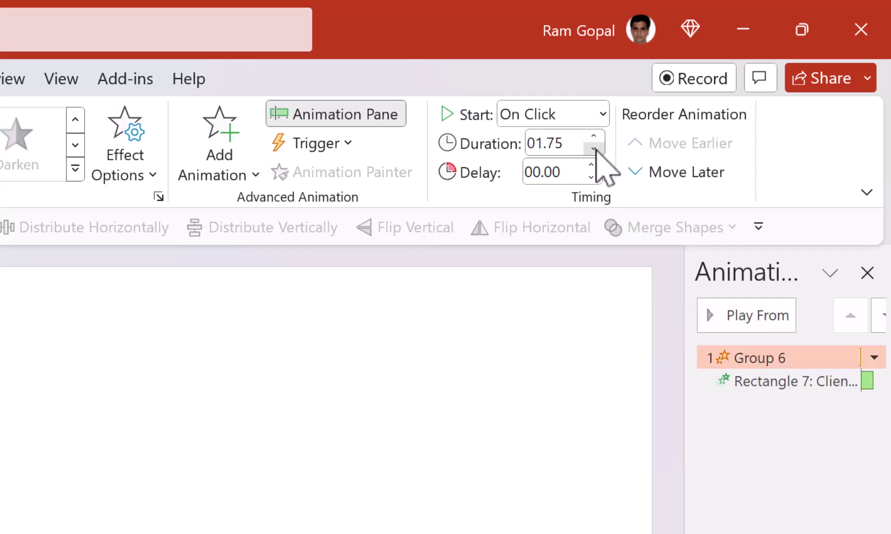
pyautogui.click(594, 149)
pyautogui.click(594, 148)
pyautogui.click(594, 148)
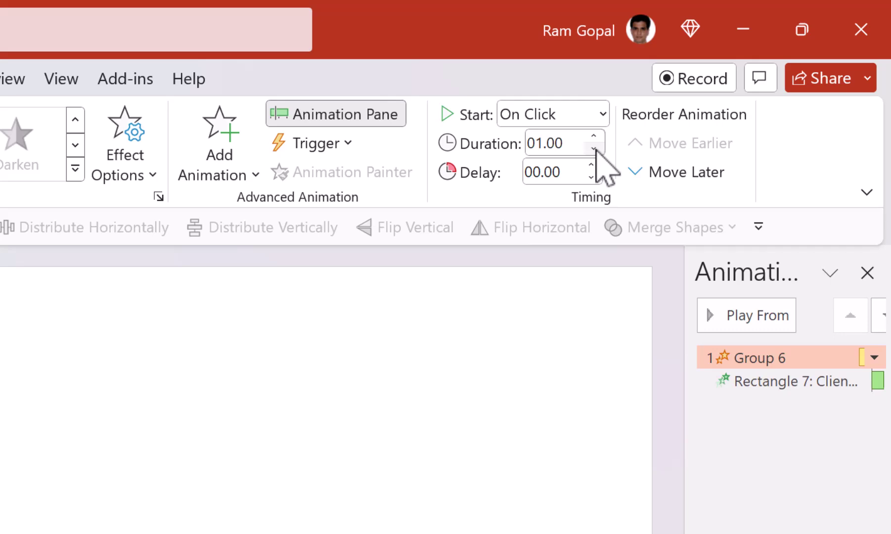
pyautogui.click(426, 483)
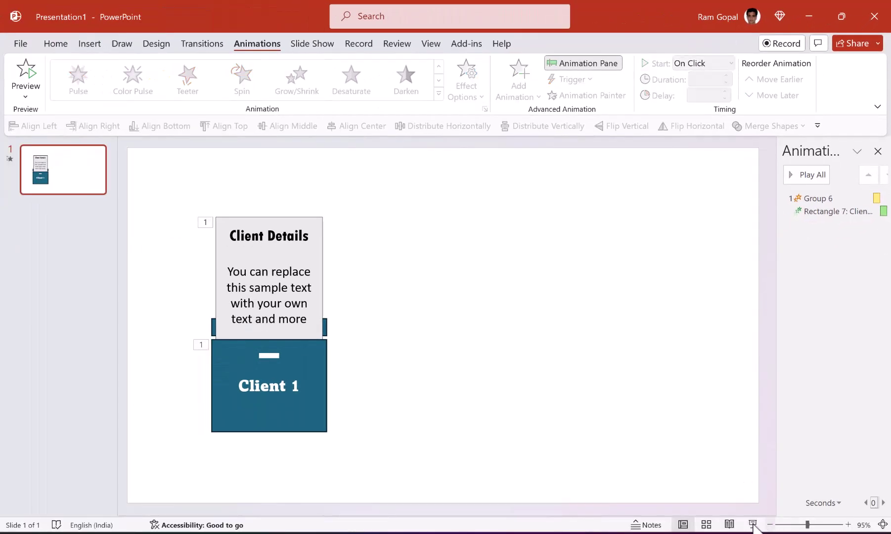
pyautogui.click(752, 524)
# Duplicate the Client 1 drawer and card to the right and relabel the copy 'Client 2'
pyautogui.moveTo(189, 213); pyautogui.dragTo(186, 198)
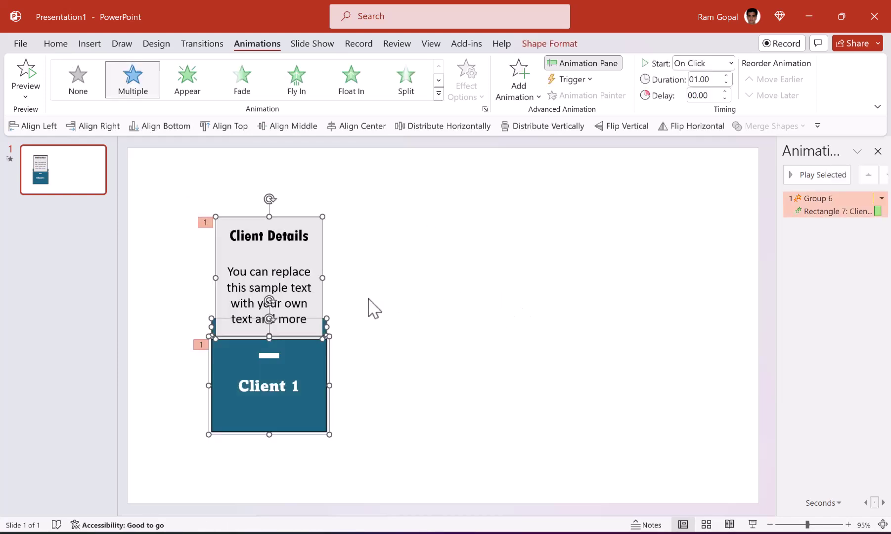
pyautogui.hotkey('ctrl', 'd')
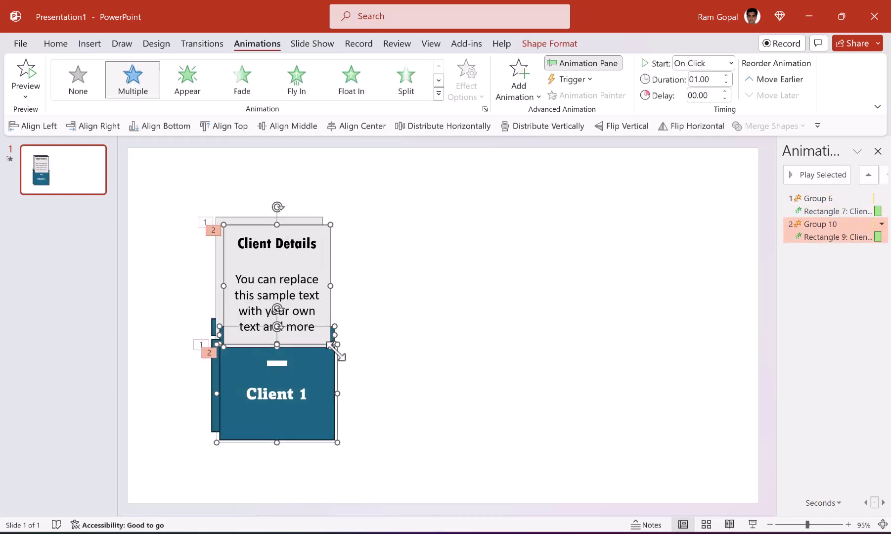
pyautogui.moveTo(337, 352); pyautogui.dragTo(443, 357)
pyautogui.doubleClick(429, 386)
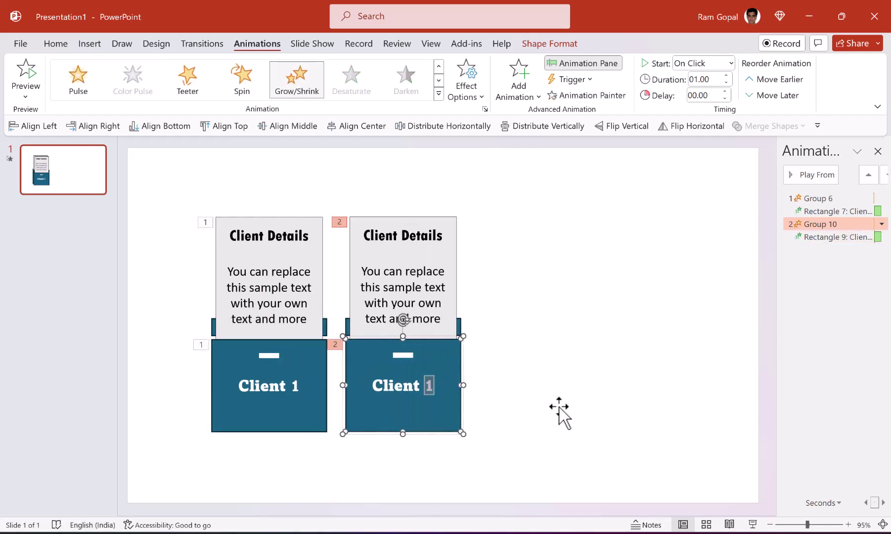
pyautogui.write('2')
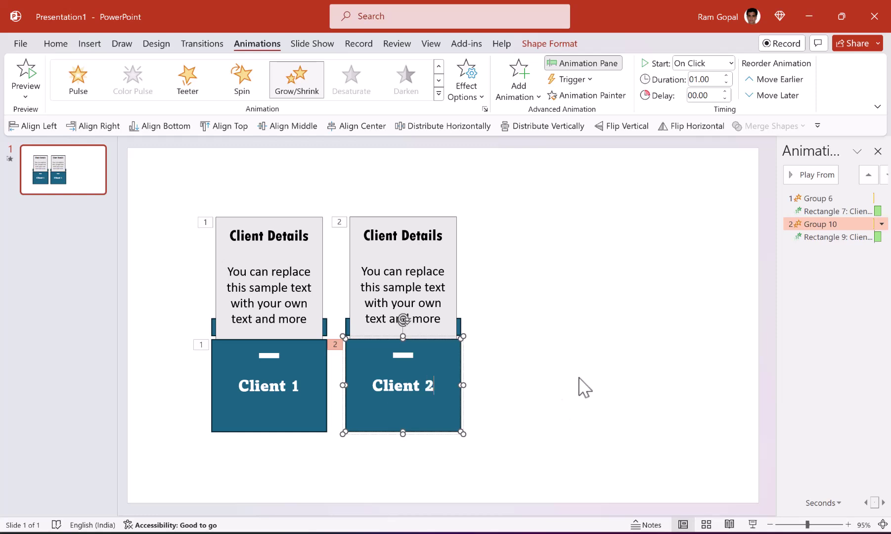
pyautogui.press('Escape')
pyautogui.press('Escape')
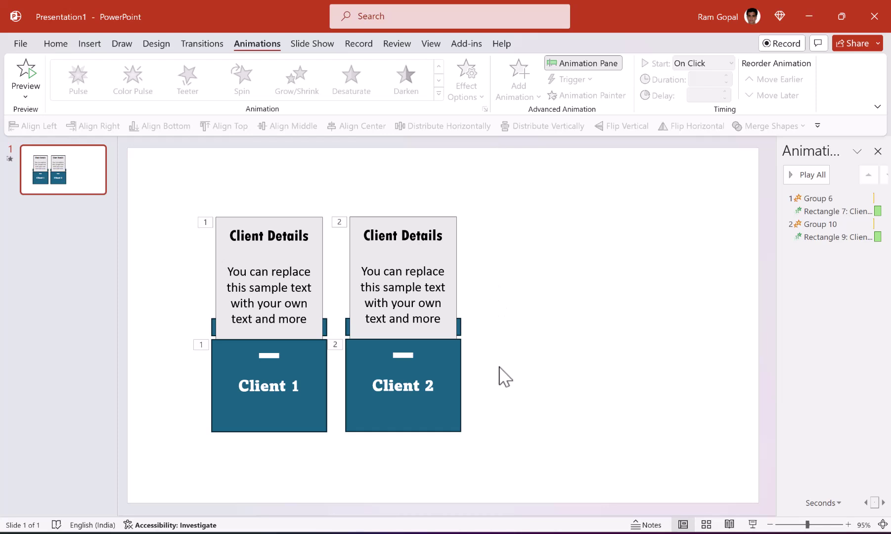
# Select the Client 2 drawer and card together and nudge them slightly right
pyautogui.moveTo(509, 467); pyautogui.dragTo(654, 309)
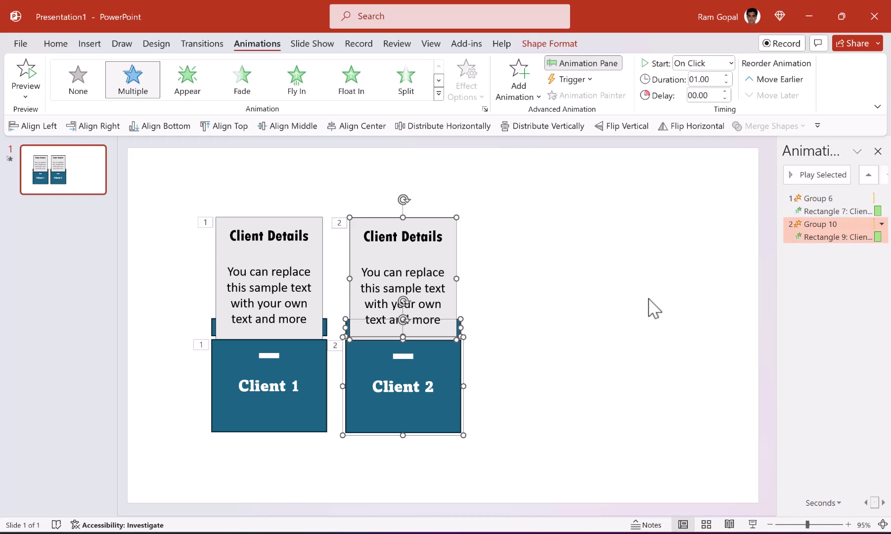
pyautogui.hotkey('ctrl', 'Right')
pyautogui.hotkey('ctrl', 'Right')
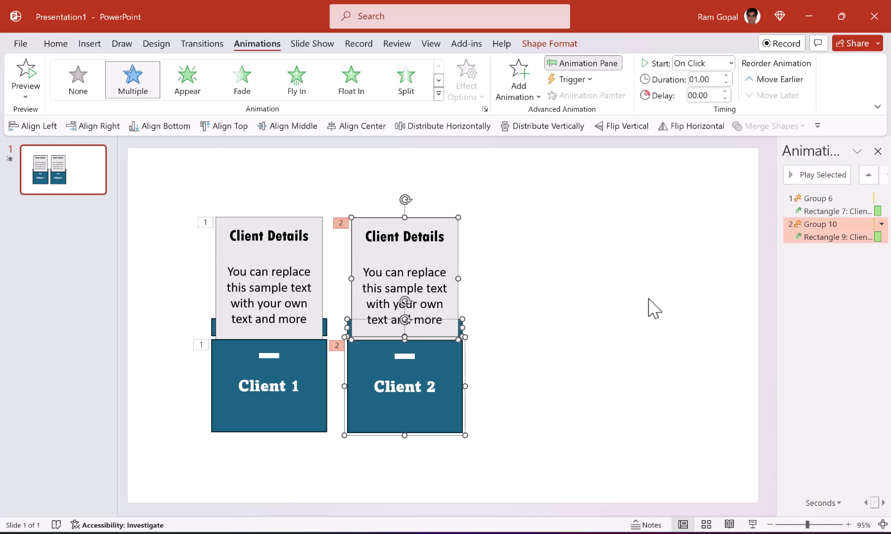
pyautogui.press('Right')
pyautogui.press('Right')
pyautogui.click(638, 321)
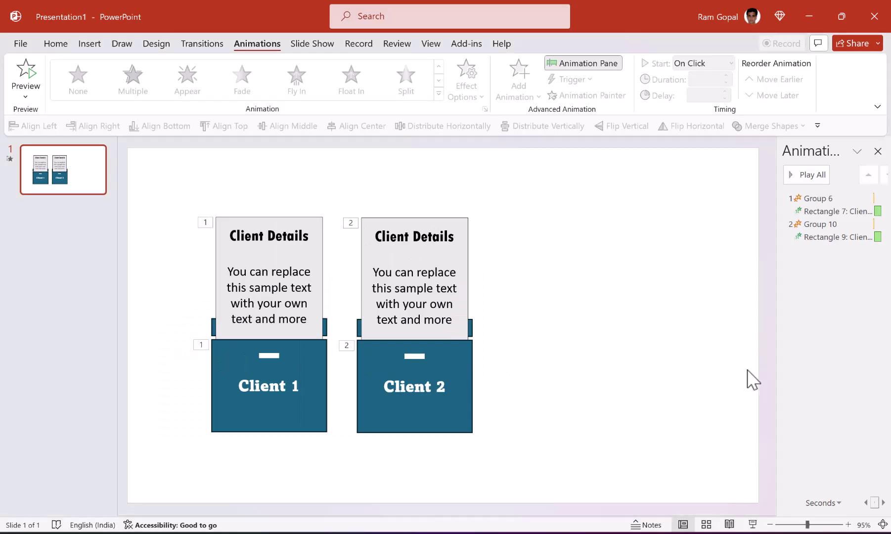
# Add a second Grow/Shrink emphasis to the Client 1 drawer with a 1-second duration
pyautogui.click(433, 401)
pyautogui.press('Escape')
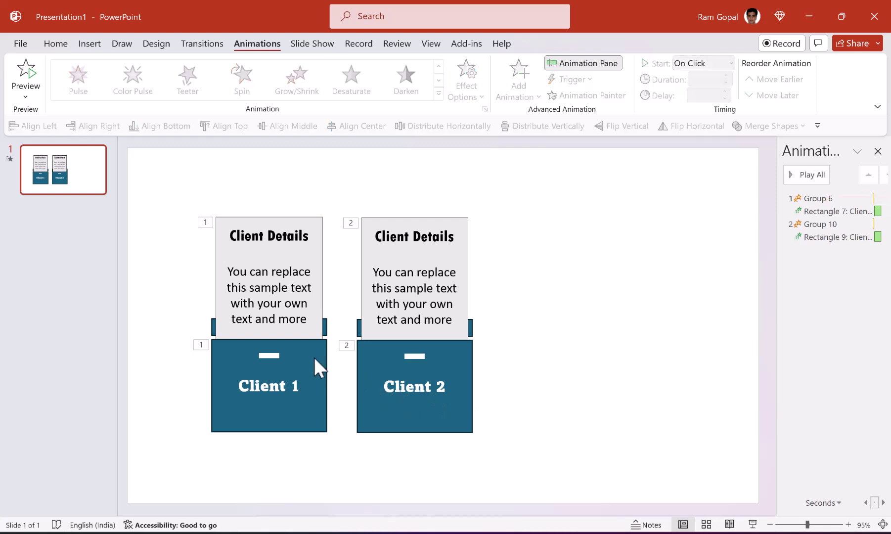
pyautogui.click(314, 357)
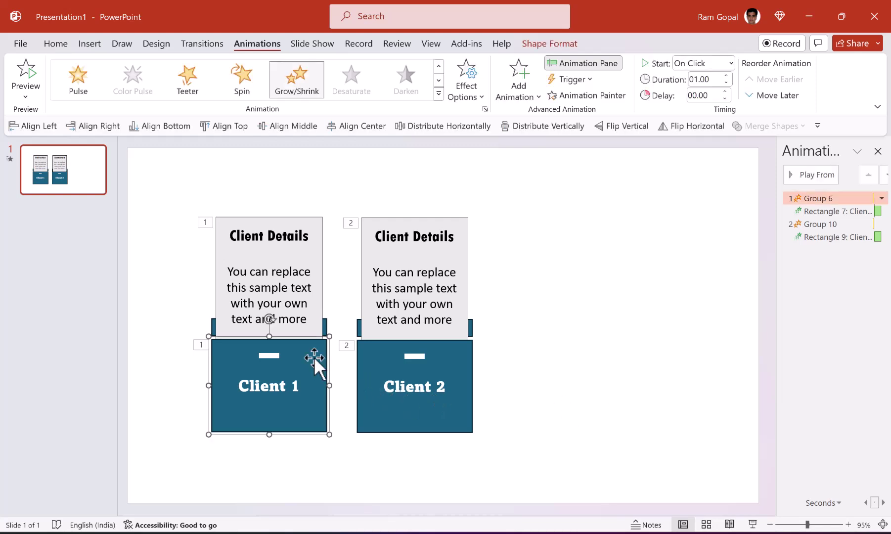
pyautogui.click(526, 98)
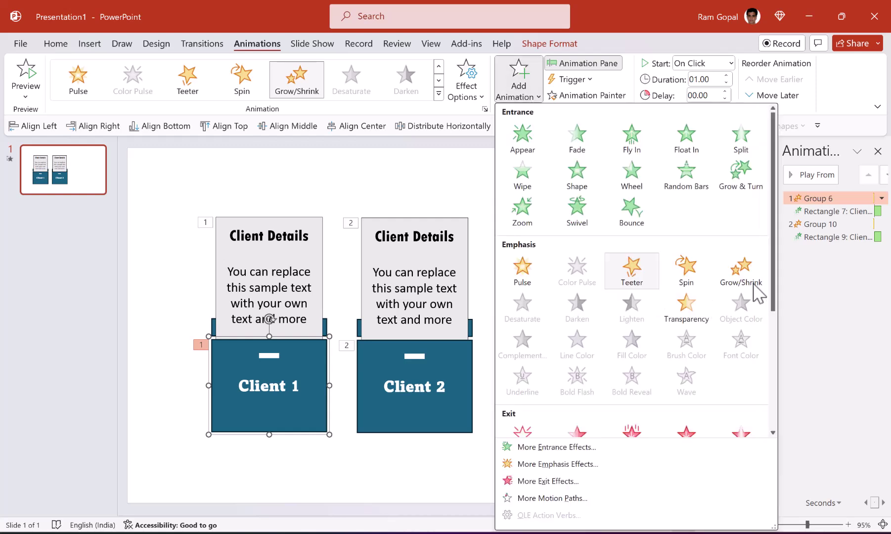
pyautogui.click(750, 272)
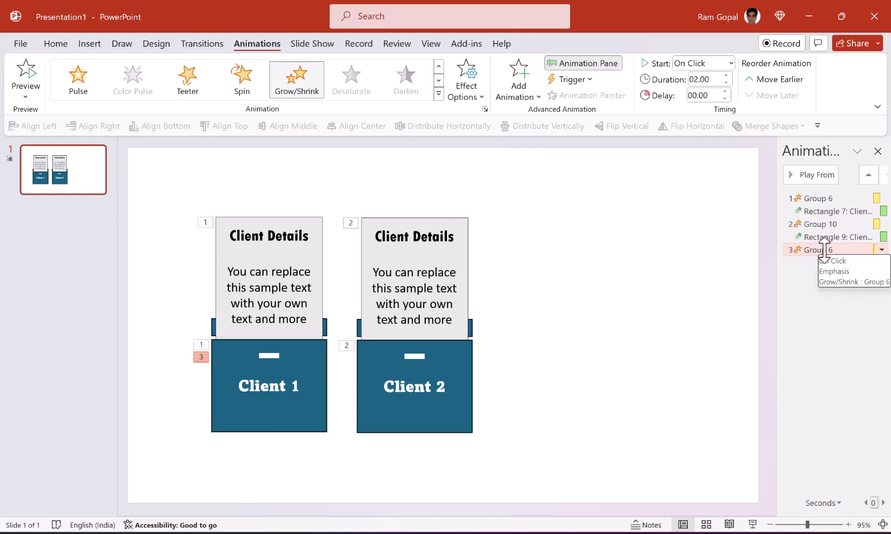
pyautogui.click(713, 79)
pyautogui.write('1')
pyautogui.press('Return')
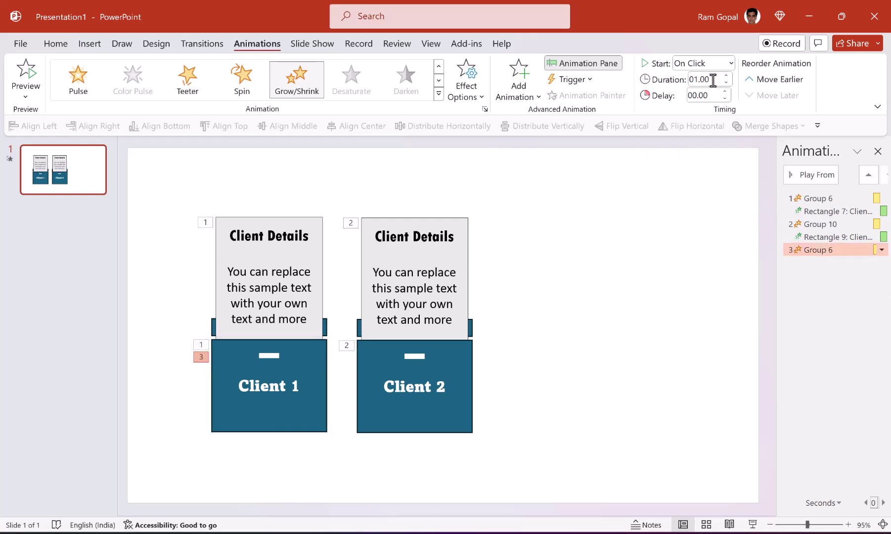
# Set the new Grow/Shrink effect's size to a custom 80%
pyautogui.click(881, 250)
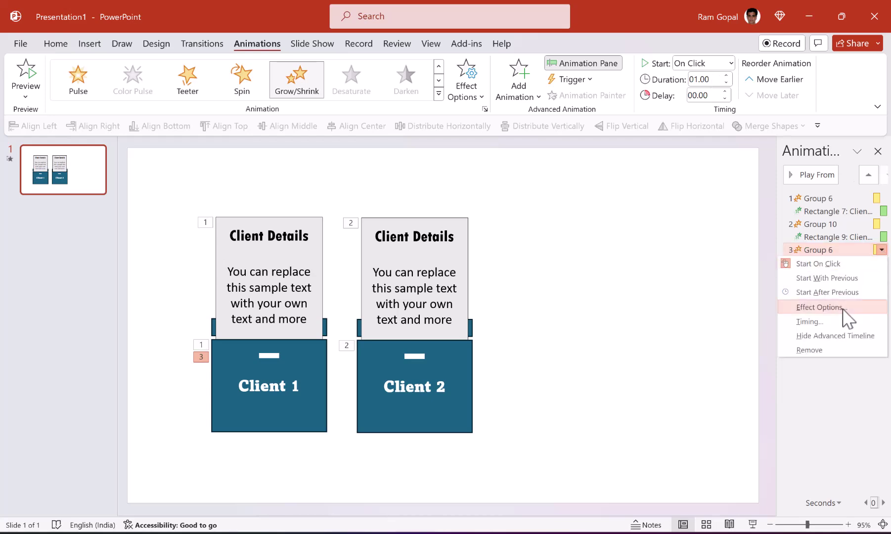
pyautogui.click(843, 308)
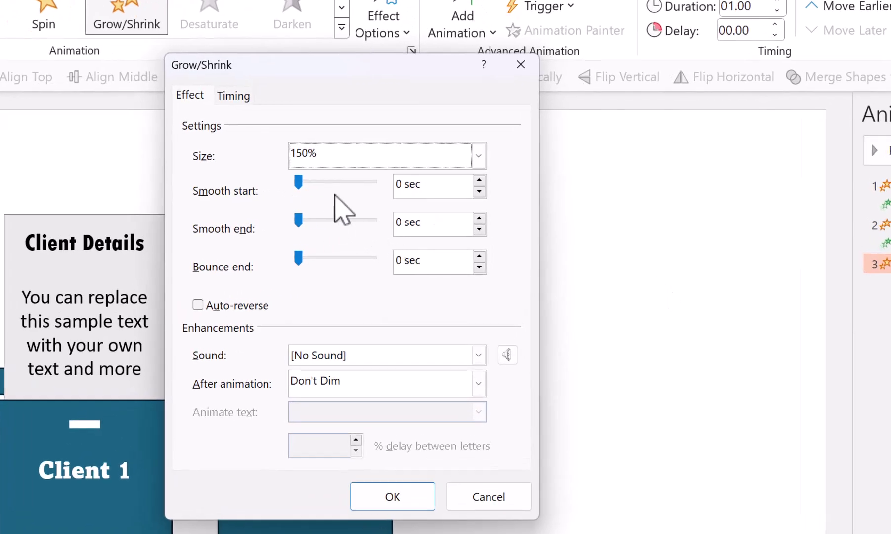
pyautogui.click(478, 156)
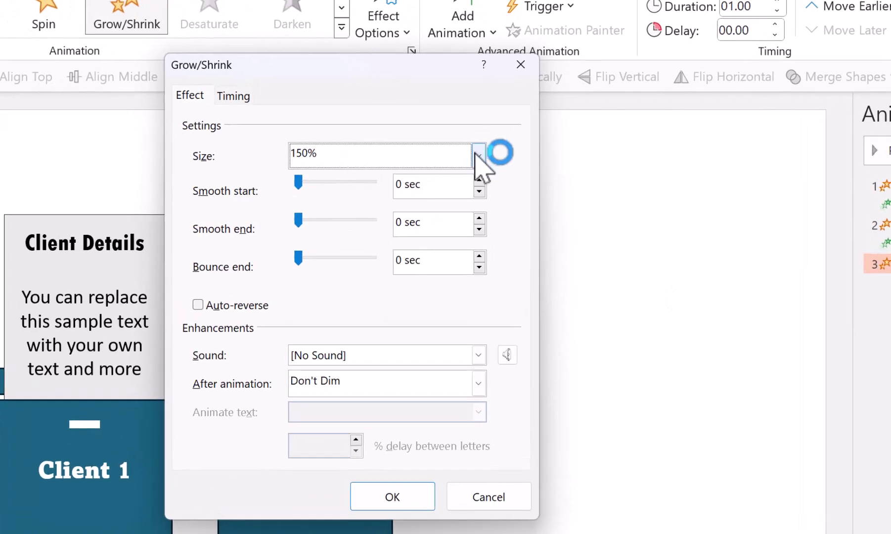
pyautogui.click(398, 267)
pyautogui.doubleClick(360, 267)
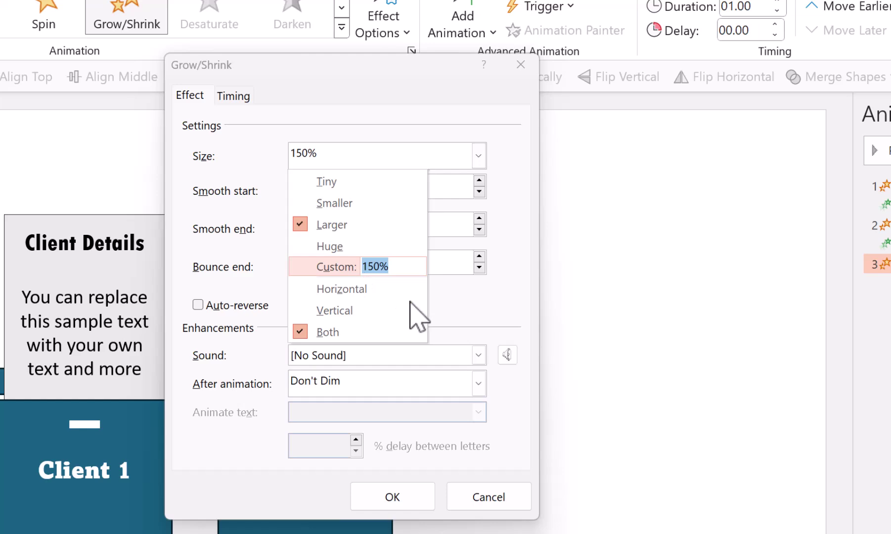
pyautogui.write('80')
pyautogui.press('Return')
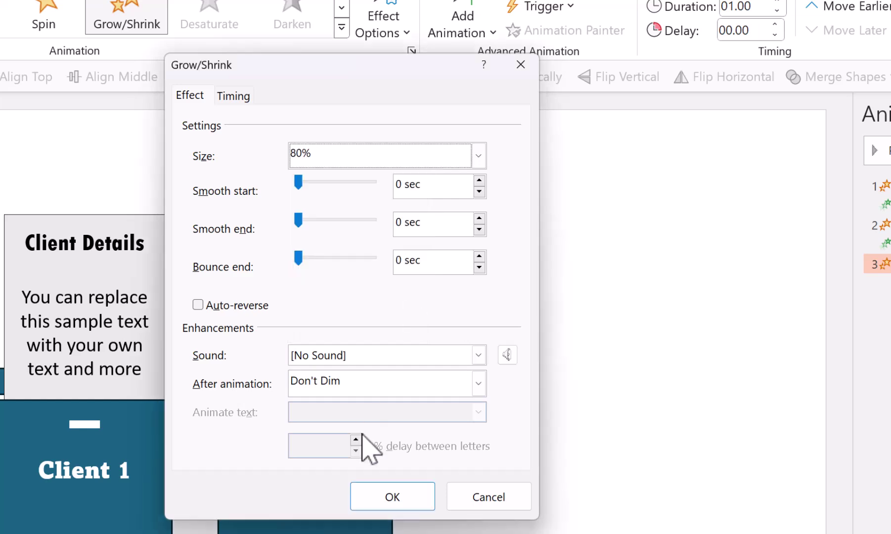
pyautogui.click(393, 497)
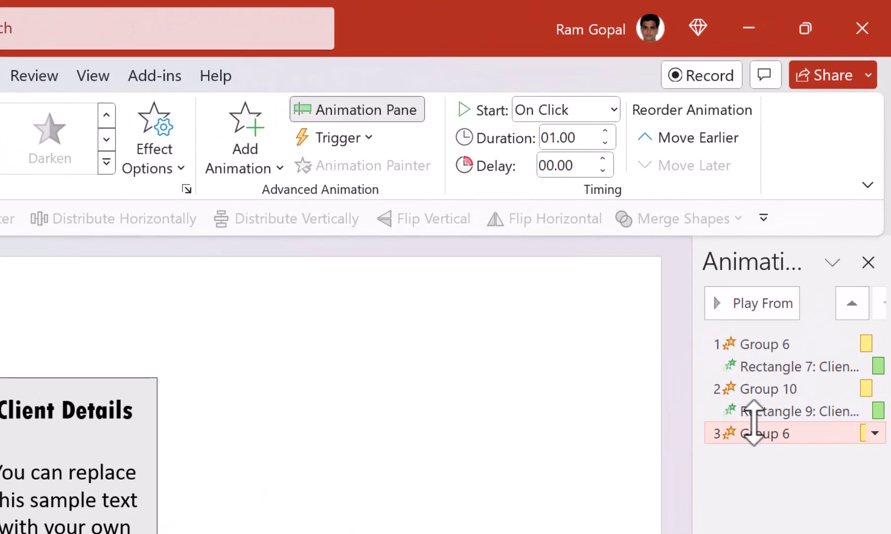
# Move the Client 1 shrink before the Client 2 card's entrance and start it With Previous
pyautogui.moveTo(802, 270); pyautogui.dragTo(816, 241)
pyautogui.moveTo(773, 381); pyautogui.dragTo(794, 435)
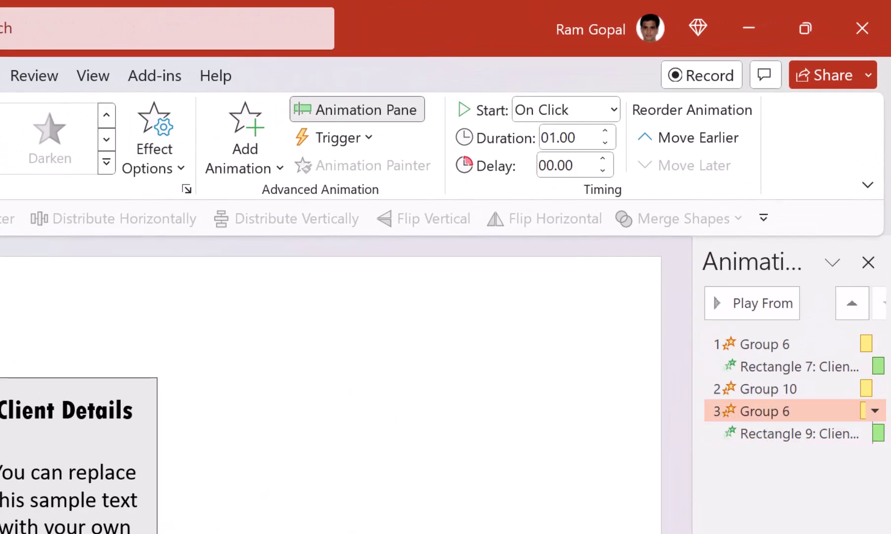
pyautogui.click(571, 113)
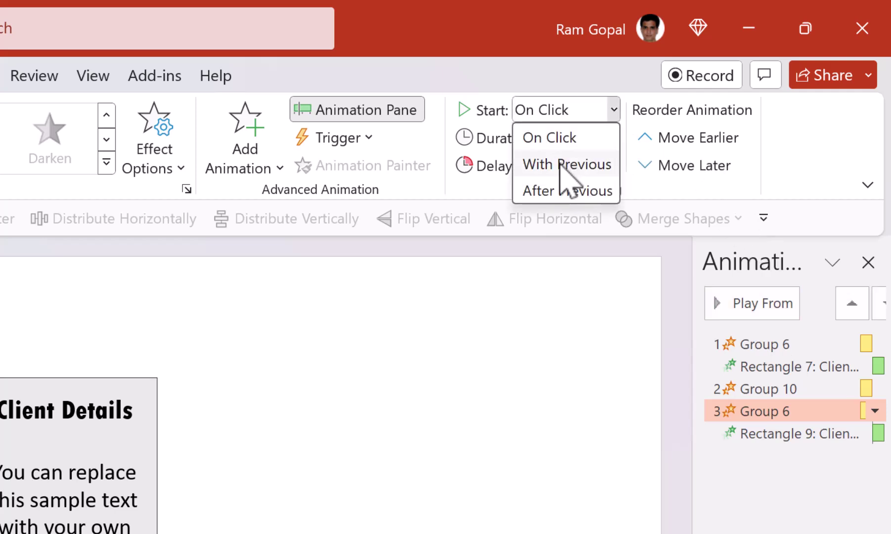
pyautogui.click(566, 165)
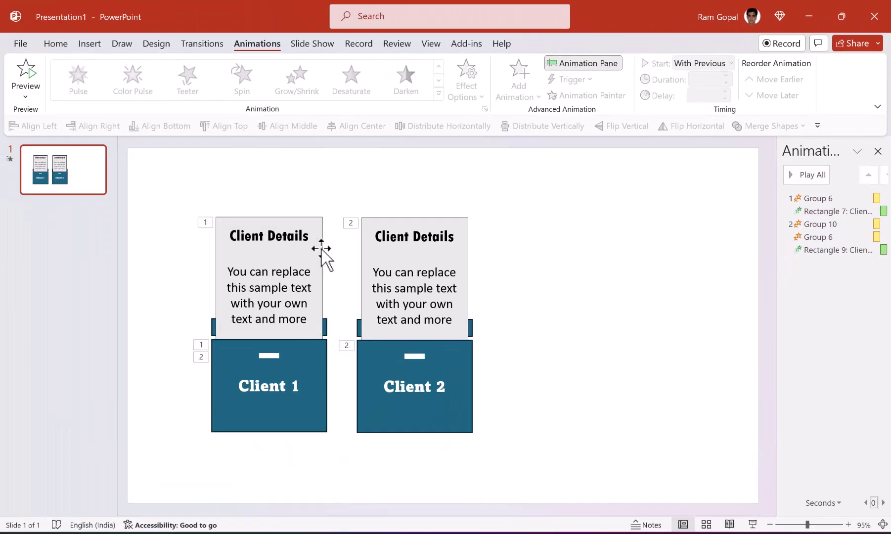
pyautogui.click(324, 246)
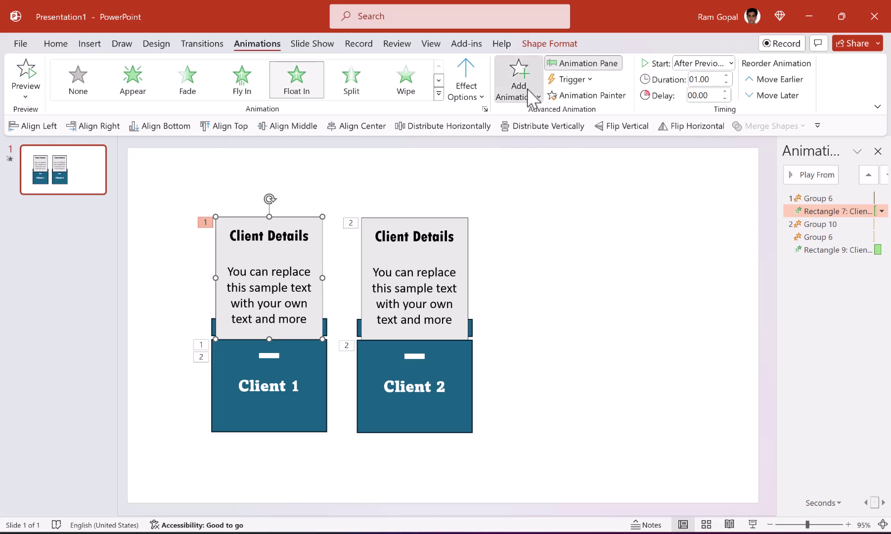
# Add a Float Out exit to the Client 1 details card, starting With Previous
pyautogui.click(528, 91)
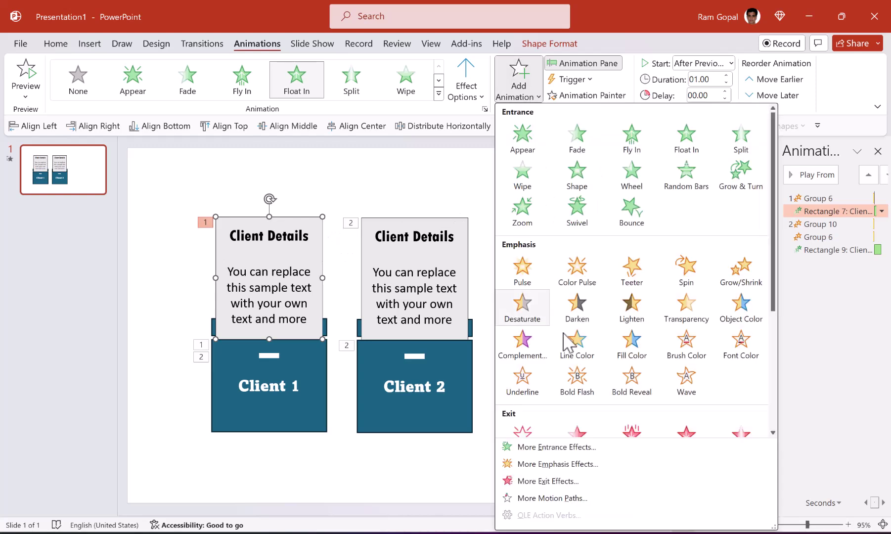
pyautogui.scroll(-3, 514, 418)
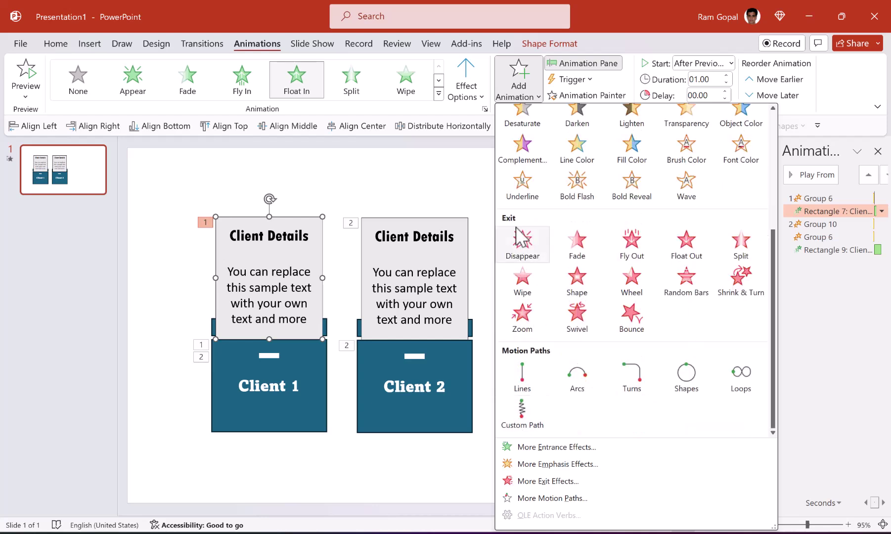
pyautogui.click(689, 247)
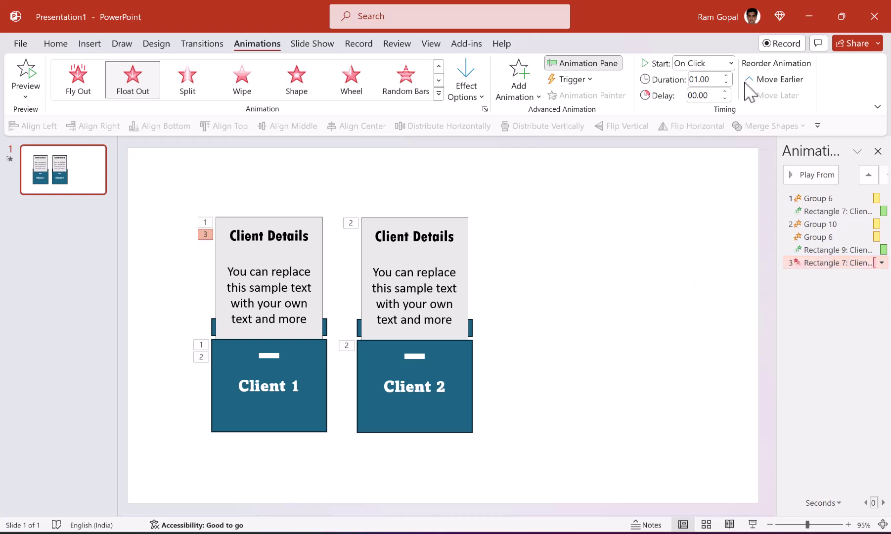
pyautogui.click(731, 63)
pyautogui.click(712, 94)
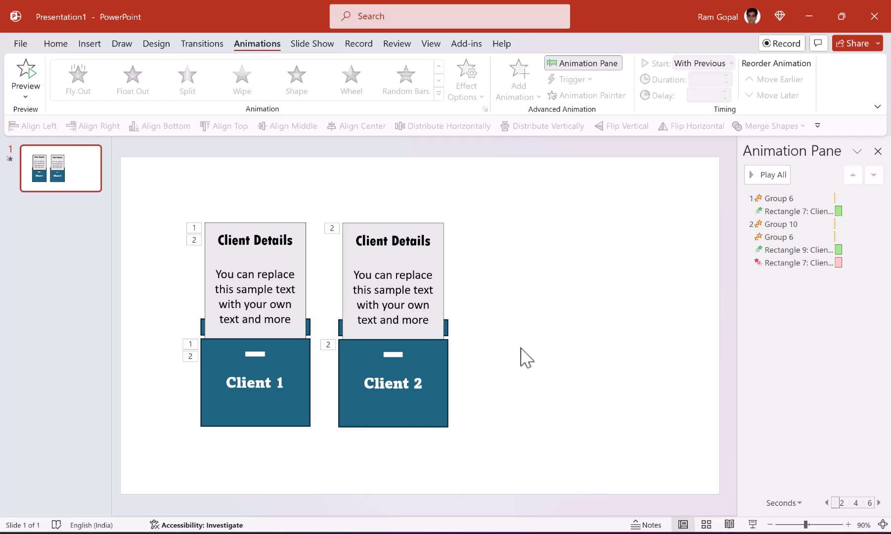
pyautogui.click(783, 198)
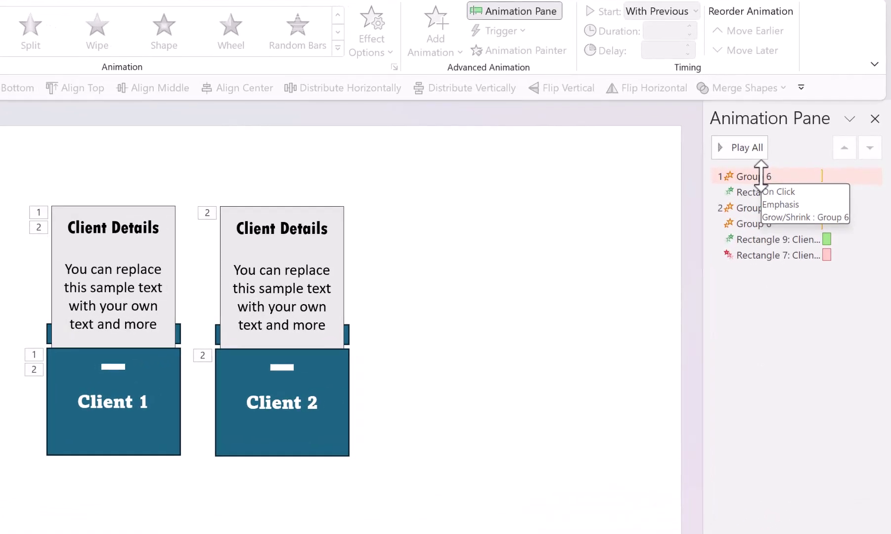